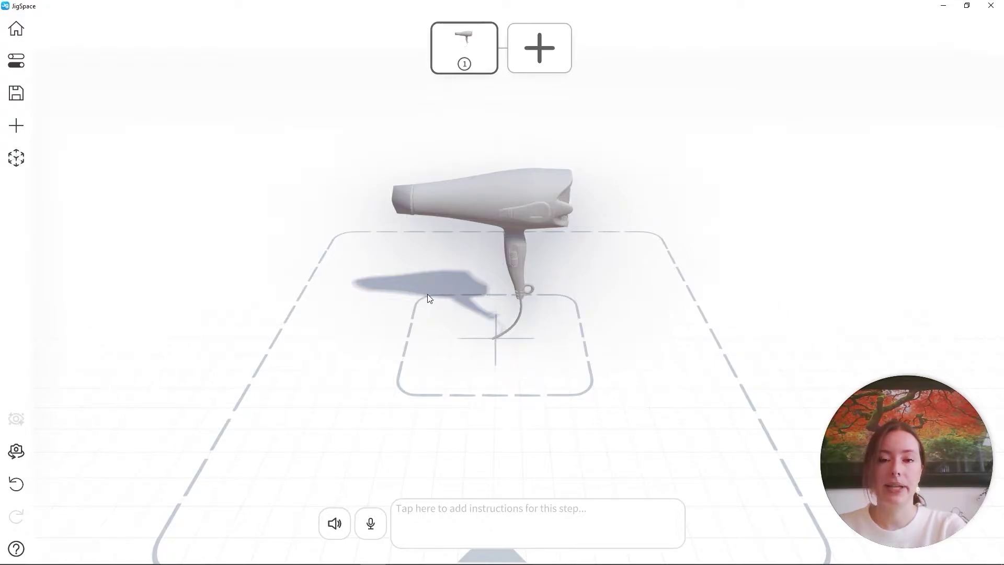
Step: Apply the Plastic (Rough) material to the entire hair dryer model
{"action": "scroll", "coordinate": [475, 282], "scroll_direction": "up", "scroll_amount": 4}
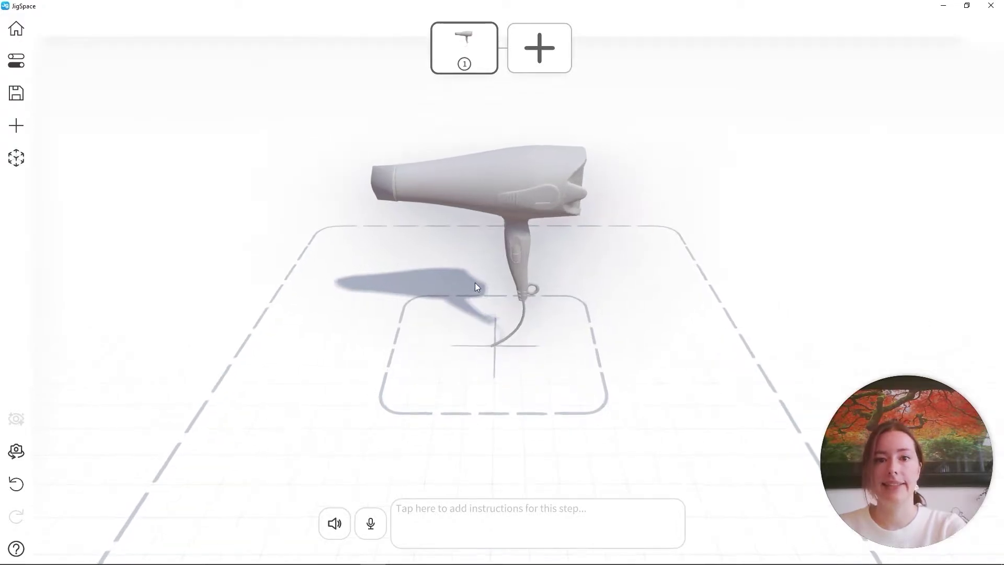
{"action": "scroll", "coordinate": [476, 282], "scroll_direction": "up", "scroll_amount": 3}
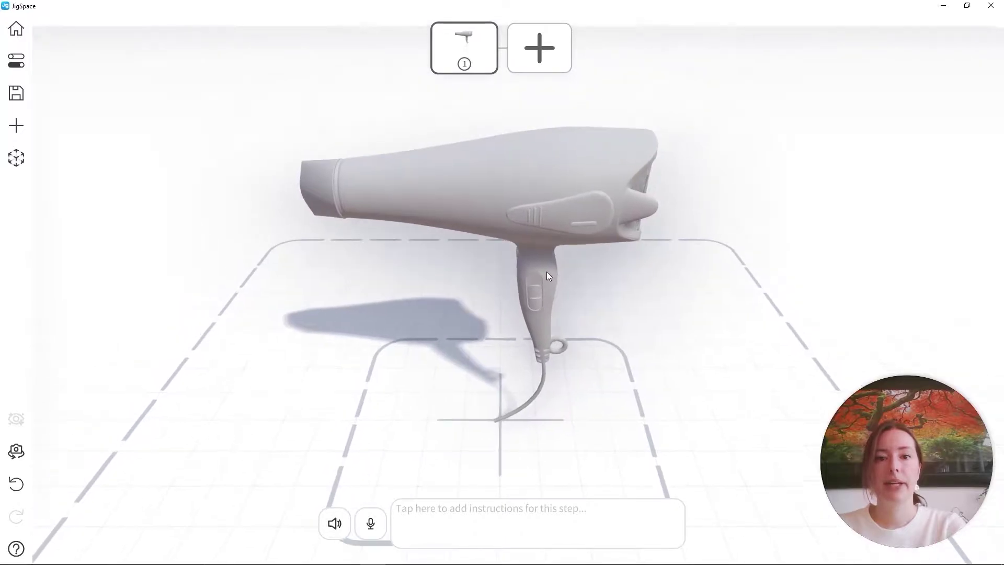
{"action": "left_click", "coordinate": [540, 188]}
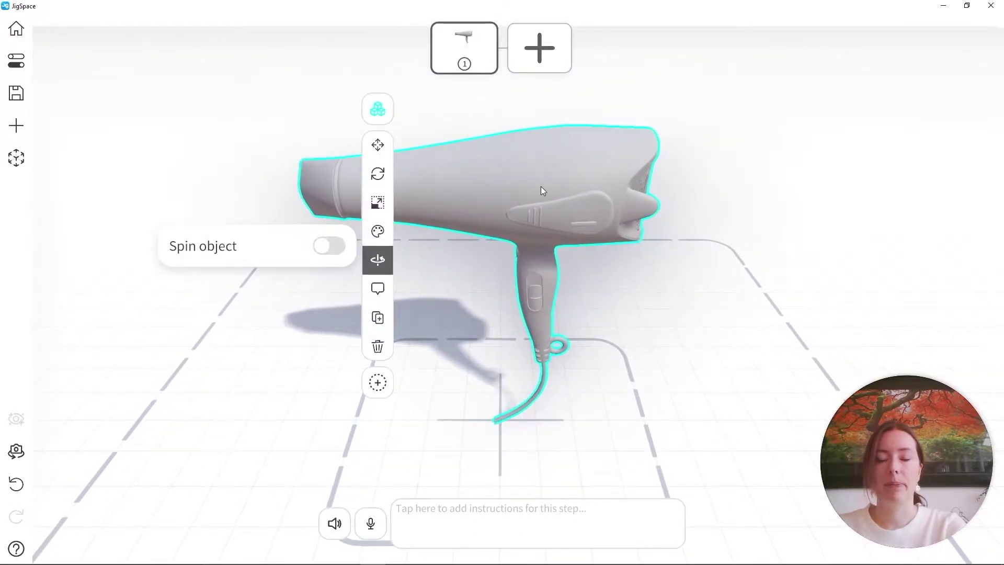
{"action": "left_click", "coordinate": [378, 232]}
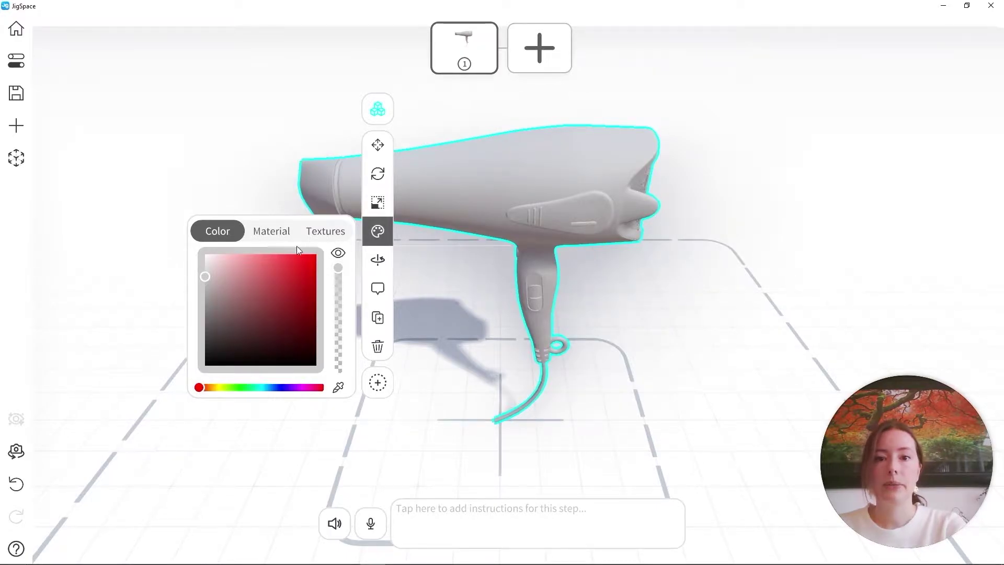
{"action": "left_click", "coordinate": [271, 231]}
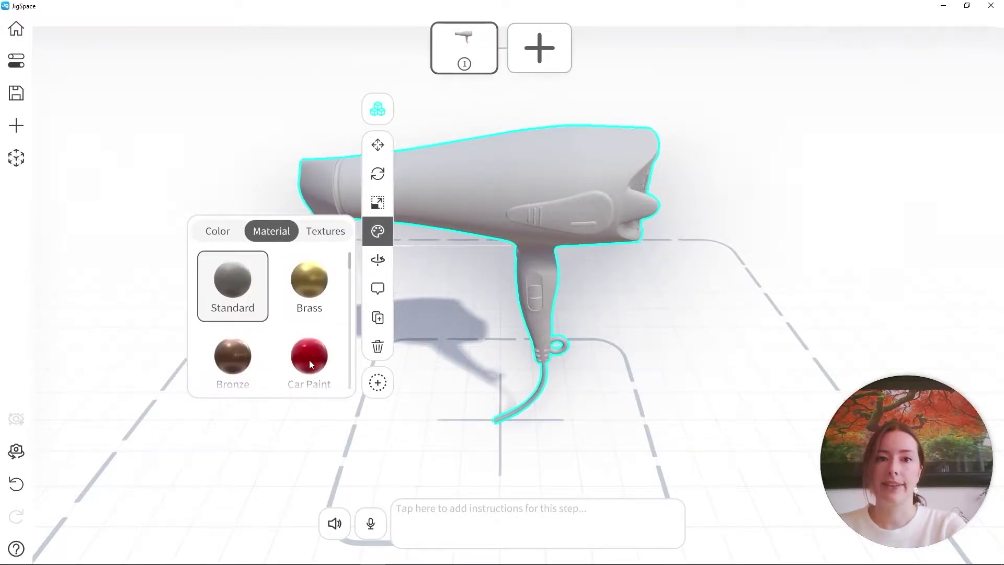
{"action": "scroll", "coordinate": [306, 356], "scroll_direction": "down", "scroll_amount": 5}
{"action": "scroll", "coordinate": [303, 340], "scroll_direction": "down", "scroll_amount": 4}
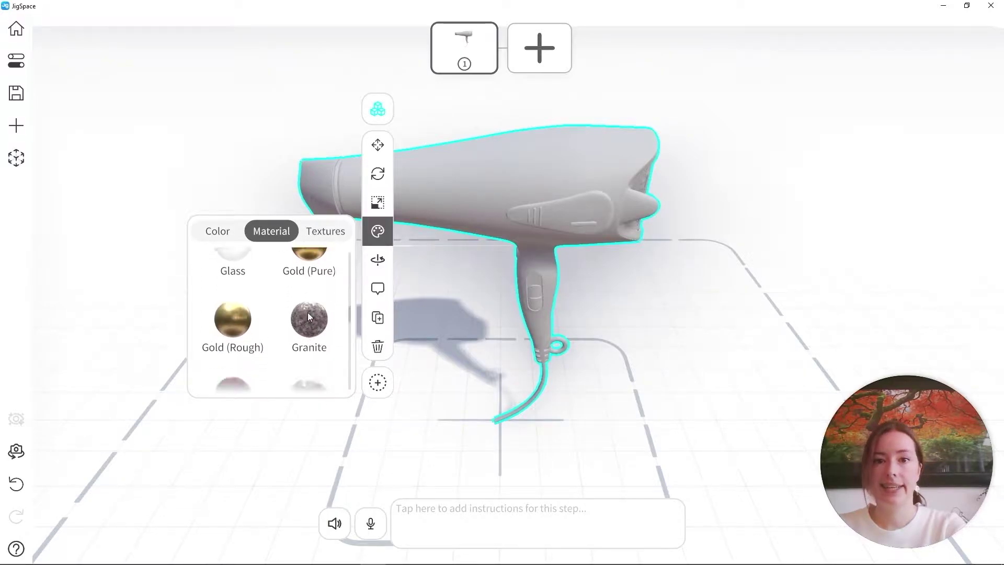
{"action": "left_click", "coordinate": [225, 317]}
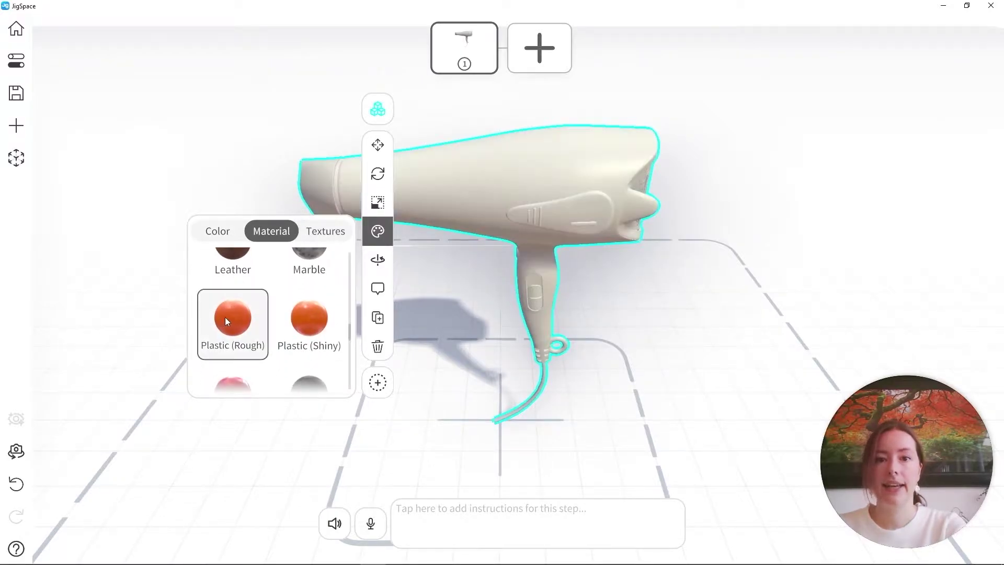
Step: Color the entire hair dryer dark grey, deselect it and orbit around to inspect it
{"action": "left_click", "coordinate": [219, 232]}
{"action": "left_click_drag", "start_coordinate": [229, 333], "coordinate": [204, 333]}
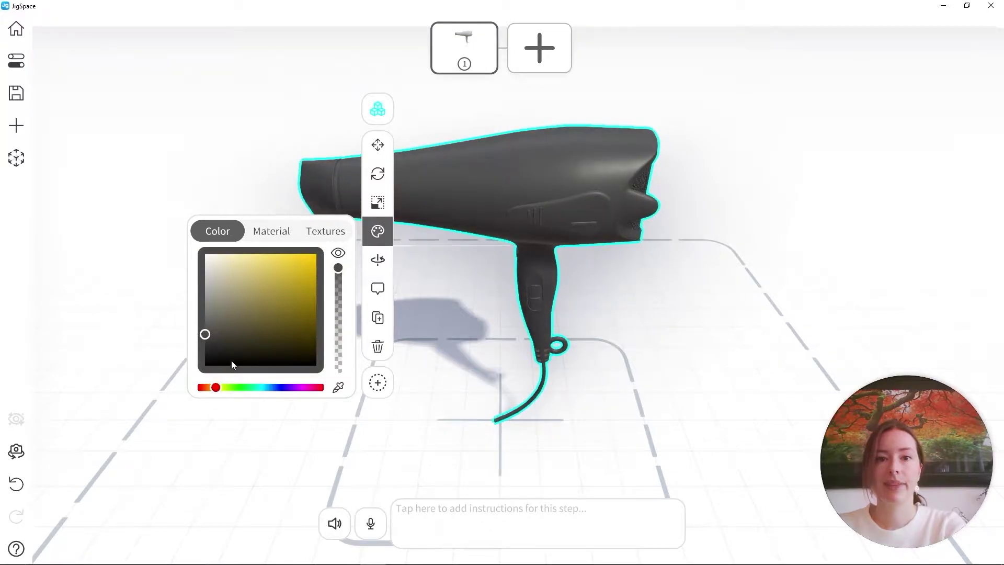
{"action": "left_click", "coordinate": [460, 306]}
{"action": "left_click_drag", "start_coordinate": [460, 306], "coordinate": [529, 316]}
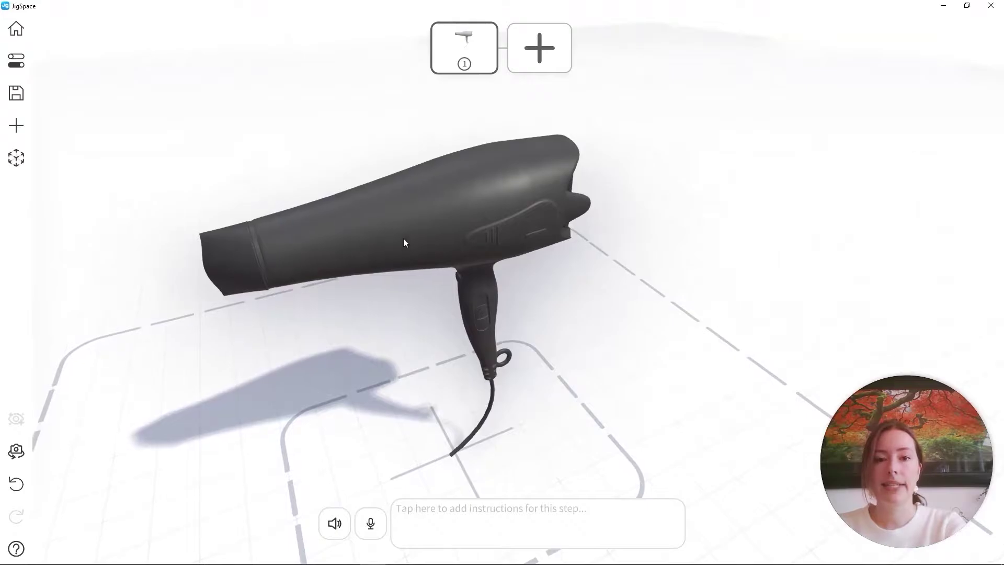
{"action": "left_click_drag", "start_coordinate": [404, 243], "coordinate": [587, 311]}
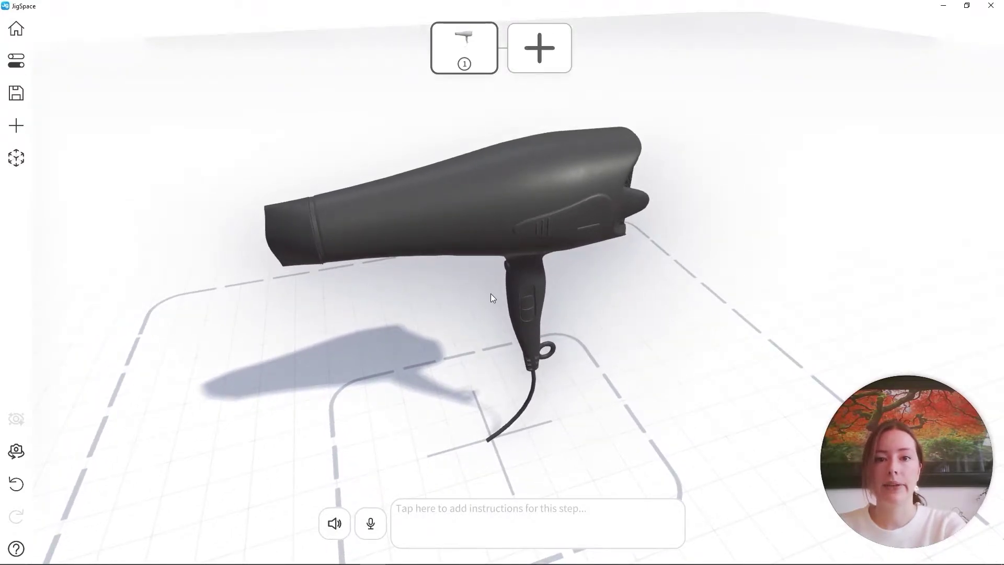
{"action": "left_click_drag", "start_coordinate": [492, 298], "coordinate": [504, 293]}
Step: Switch the hair dryer to individual part selection and select the nozzle, the handle switch and the side accent bar in turn
{"action": "left_click", "coordinate": [517, 220]}
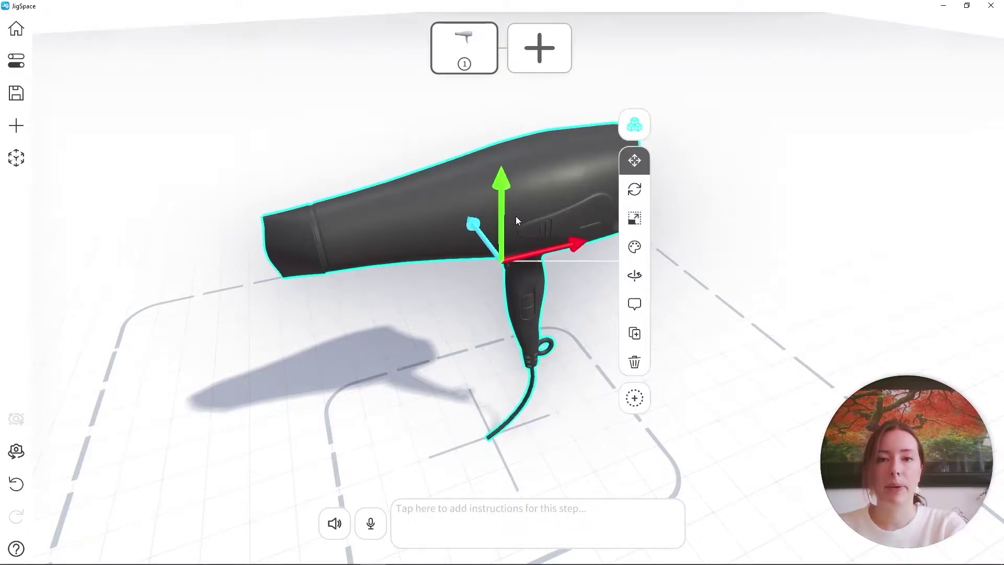
{"action": "left_click", "coordinate": [641, 131]}
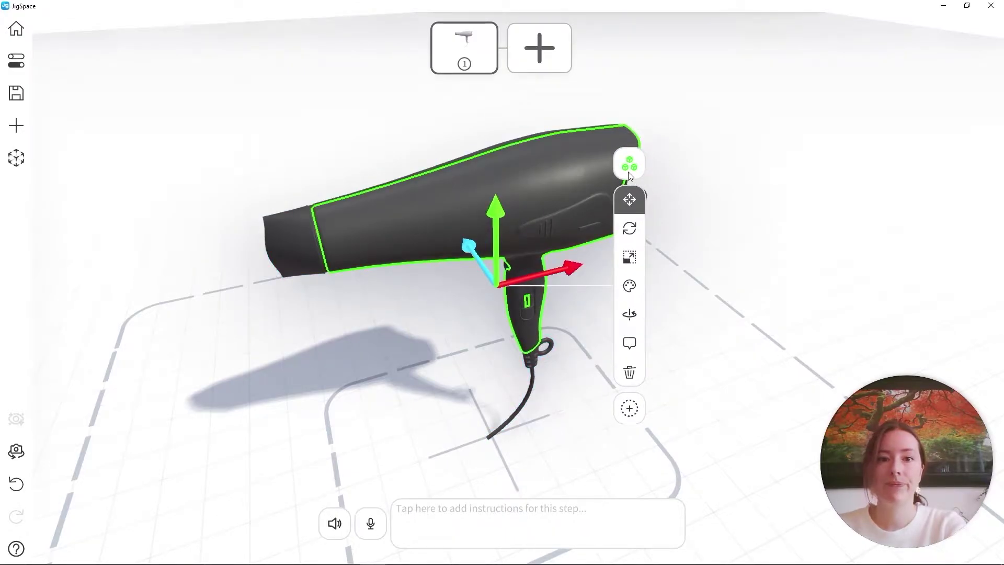
{"action": "left_click", "coordinate": [297, 268]}
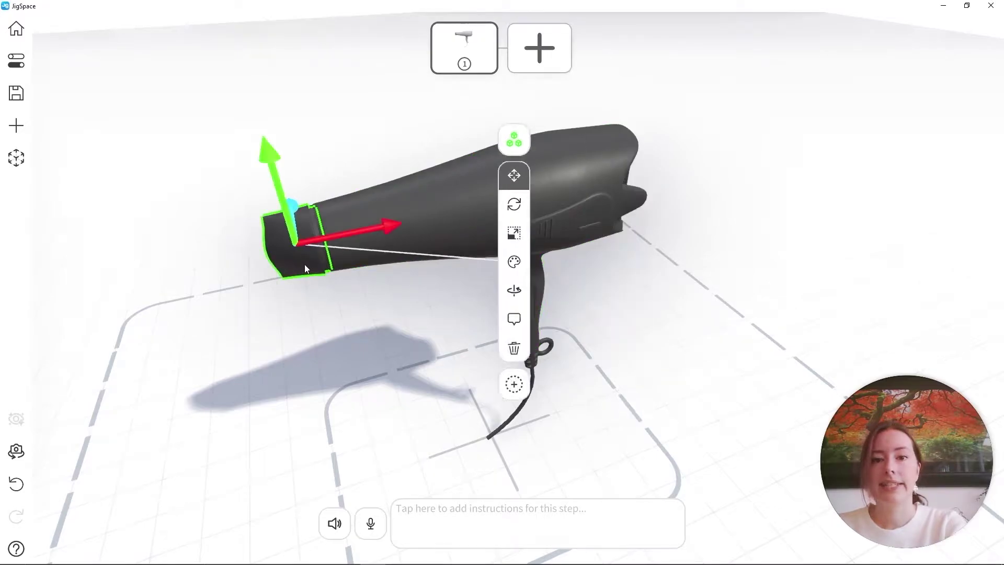
{"action": "left_click", "coordinate": [526, 317]}
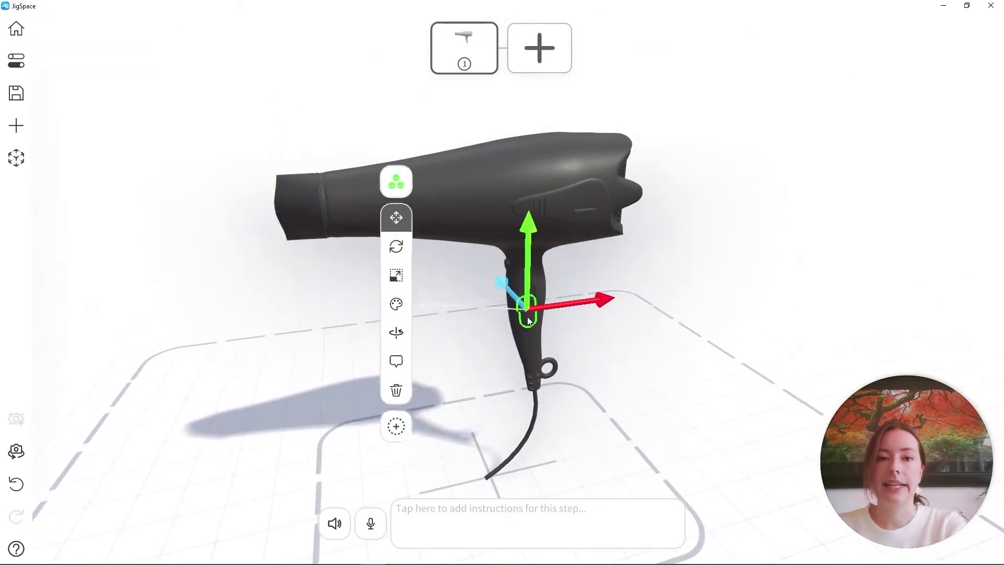
{"action": "left_click", "coordinate": [584, 211]}
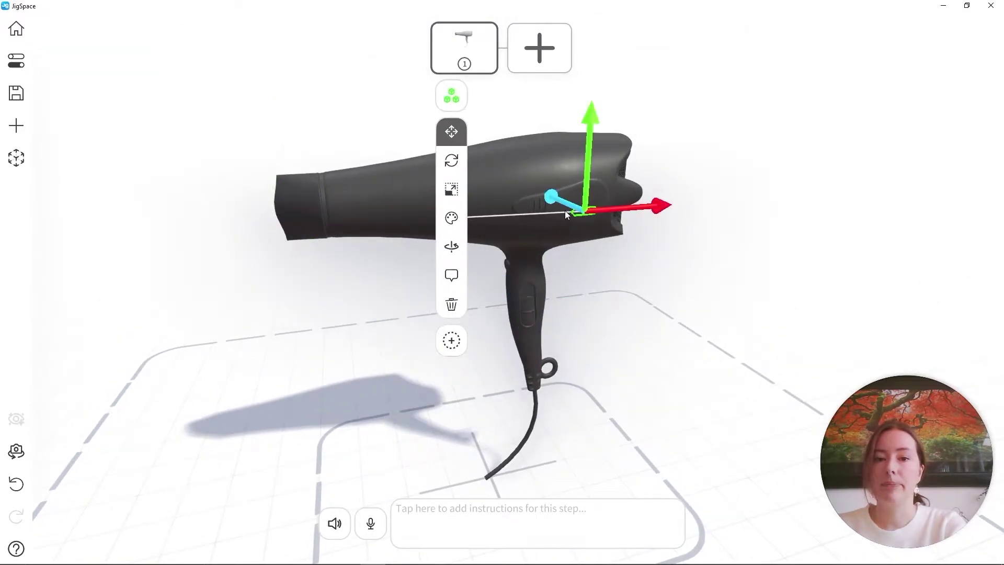
Step: Select both halves of the hair dryer's outer shell and apply the Plastic (Shiny) material to them
{"action": "left_click", "coordinate": [538, 205]}
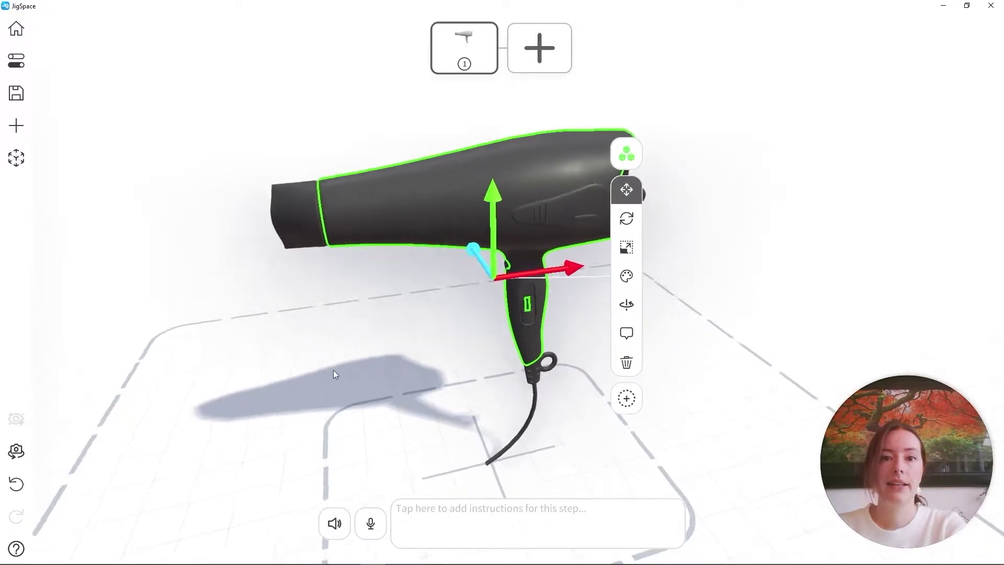
{"action": "left_click_drag", "start_coordinate": [334, 374], "coordinate": [410, 405]}
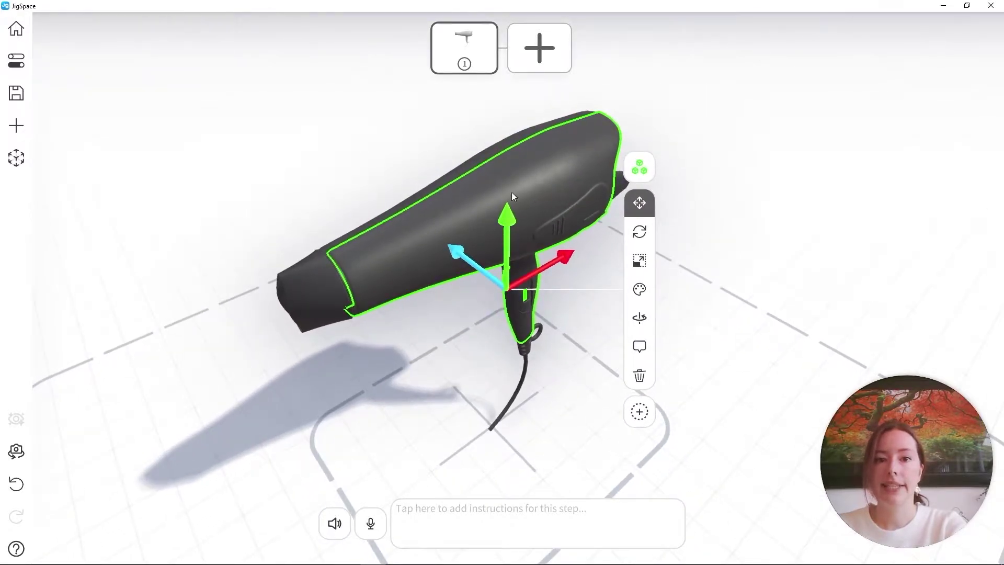
{"action": "left_click", "coordinate": [497, 147]}
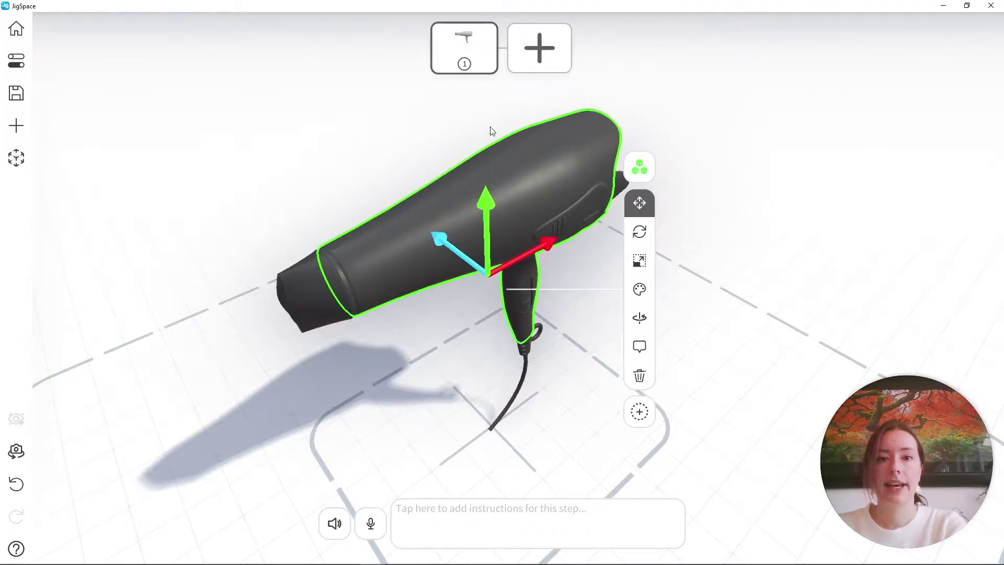
{"action": "left_click", "coordinate": [639, 290]}
{"action": "left_click", "coordinate": [746, 261]}
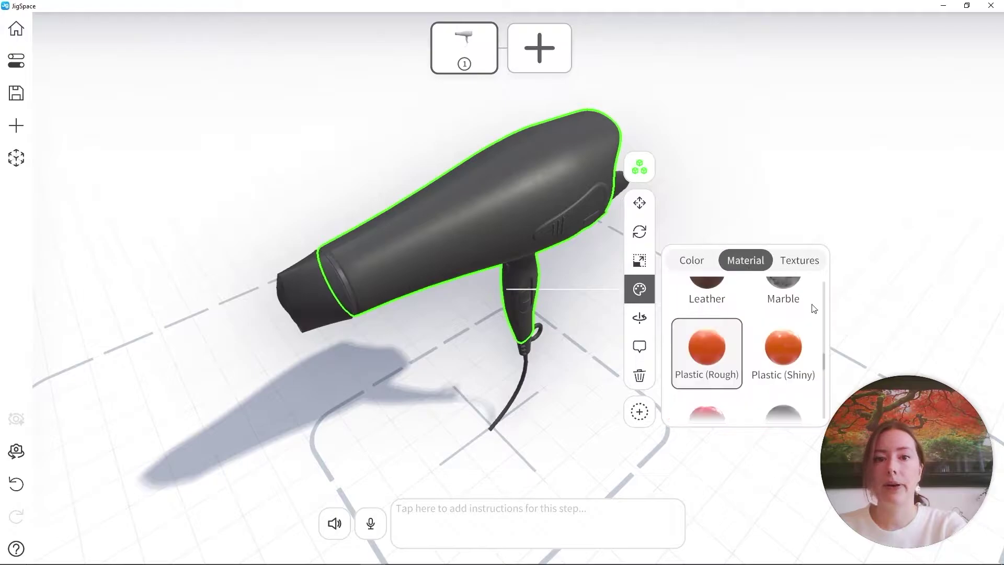
{"action": "left_click", "coordinate": [785, 353]}
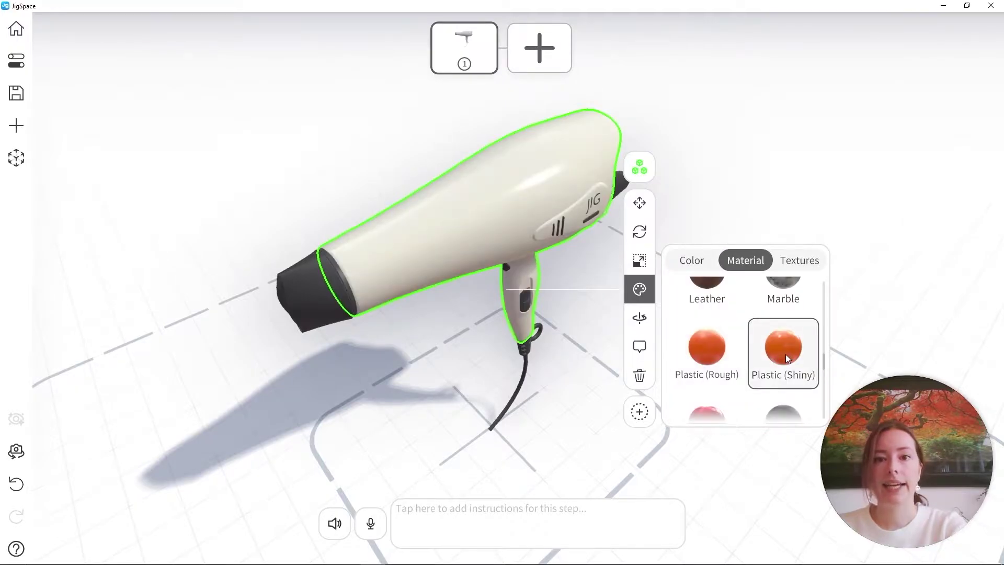
Step: Change the color of both shell halves to a neutral, very light grey and deselect them
{"action": "left_click", "coordinate": [698, 260]}
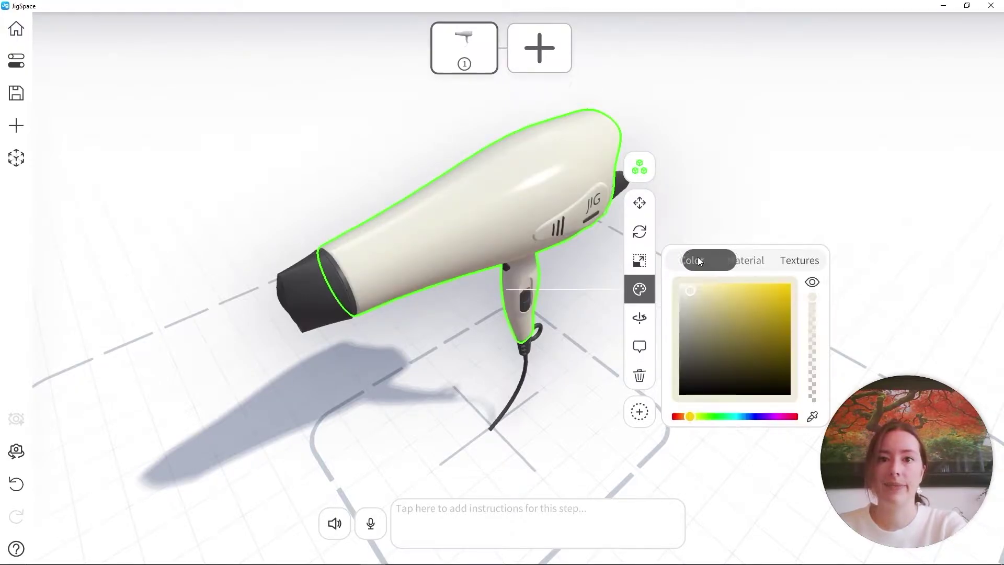
{"action": "left_click", "coordinate": [680, 295]}
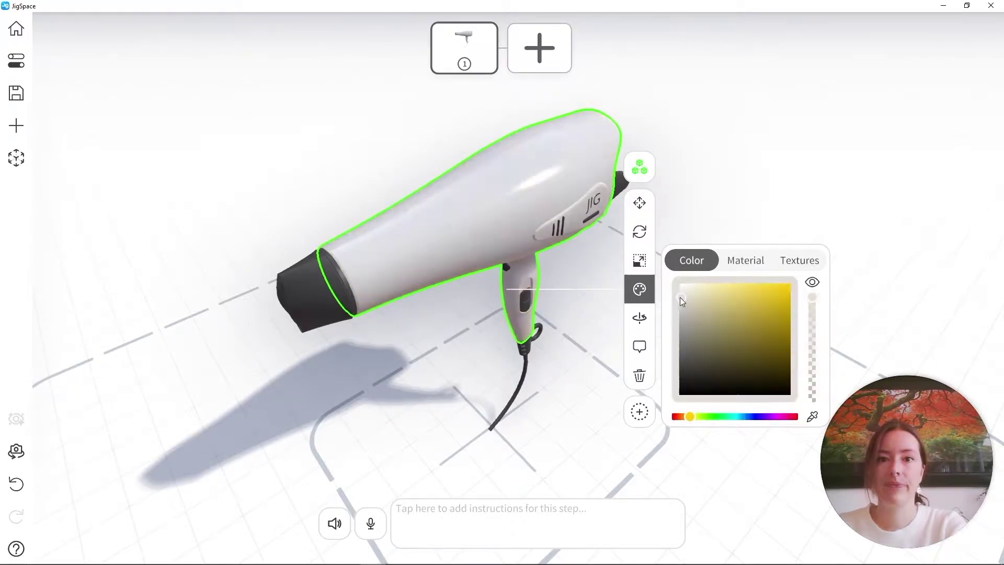
{"action": "left_click", "coordinate": [732, 208]}
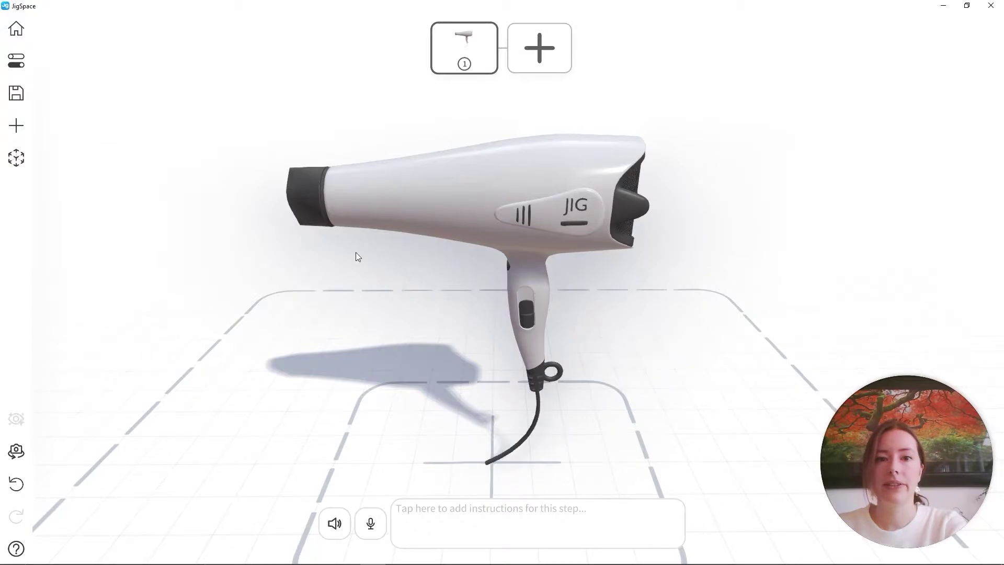
Step: Apply a metallic material to the nozzle ring, the accent bar below the JIG logo, the rear mesh grille and the handle screws together
{"action": "left_click", "coordinate": [322, 206]}
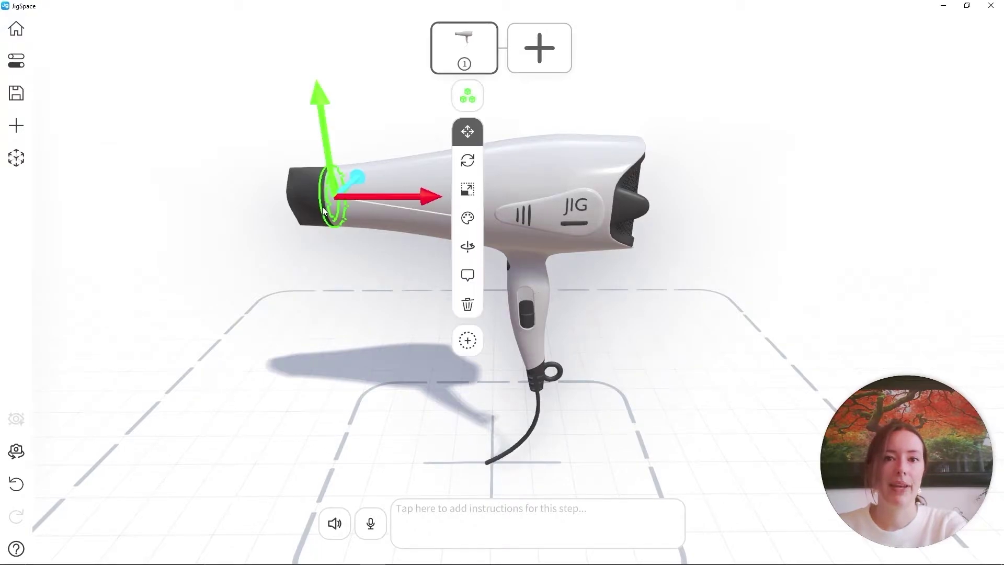
{"action": "left_click", "coordinate": [579, 223], "text": "shift"}
{"action": "left_click_drag", "start_coordinate": [630, 276], "coordinate": [407, 306]}
{"action": "left_click", "coordinate": [639, 194], "text": "shift"}
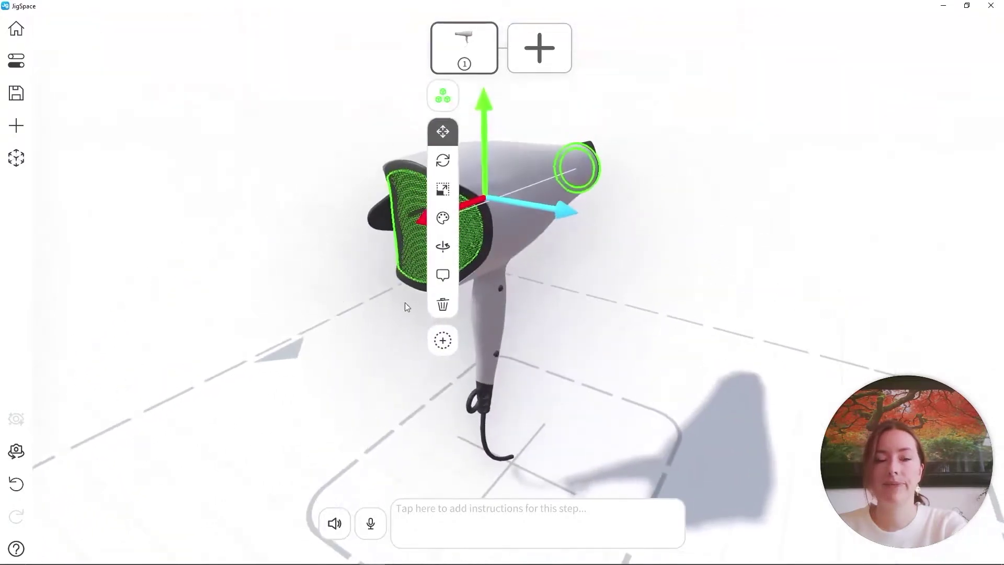
{"action": "left_click", "coordinate": [499, 286], "text": "shift"}
{"action": "left_click_drag", "start_coordinate": [200, 316], "coordinate": [782, 298]}
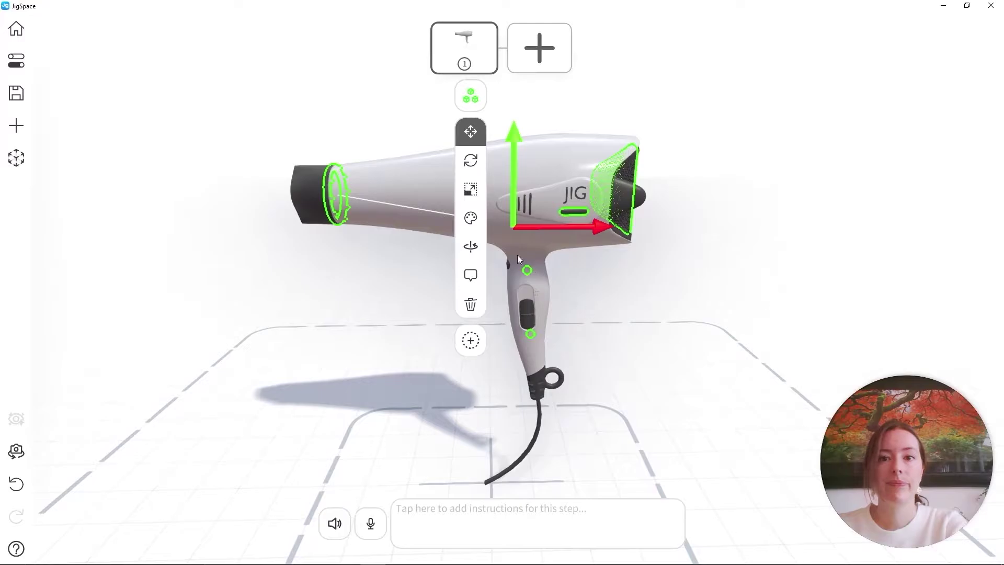
{"action": "left_click", "coordinate": [471, 217]}
{"action": "left_click", "coordinate": [577, 195]}
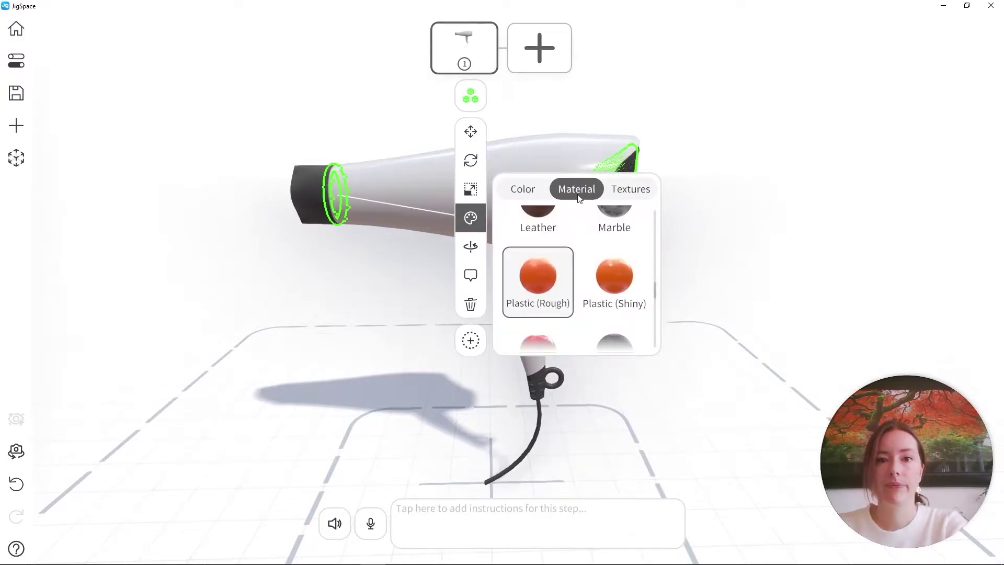
{"action": "scroll", "coordinate": [537, 280], "scroll_direction": "up", "scroll_amount": 5}
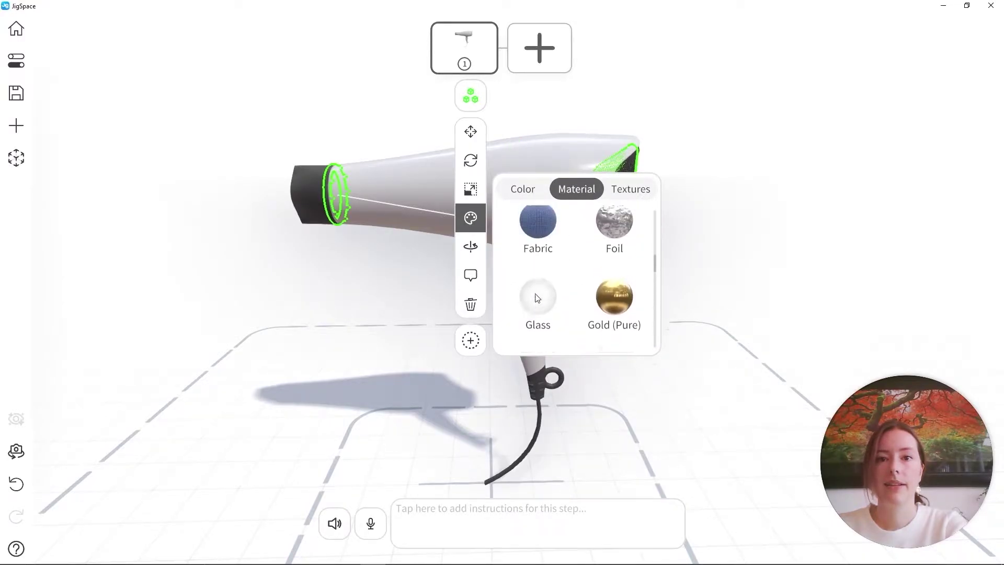
{"action": "scroll", "coordinate": [537, 297], "scroll_direction": "up", "scroll_amount": 3}
{"action": "left_click", "coordinate": [536, 255]}
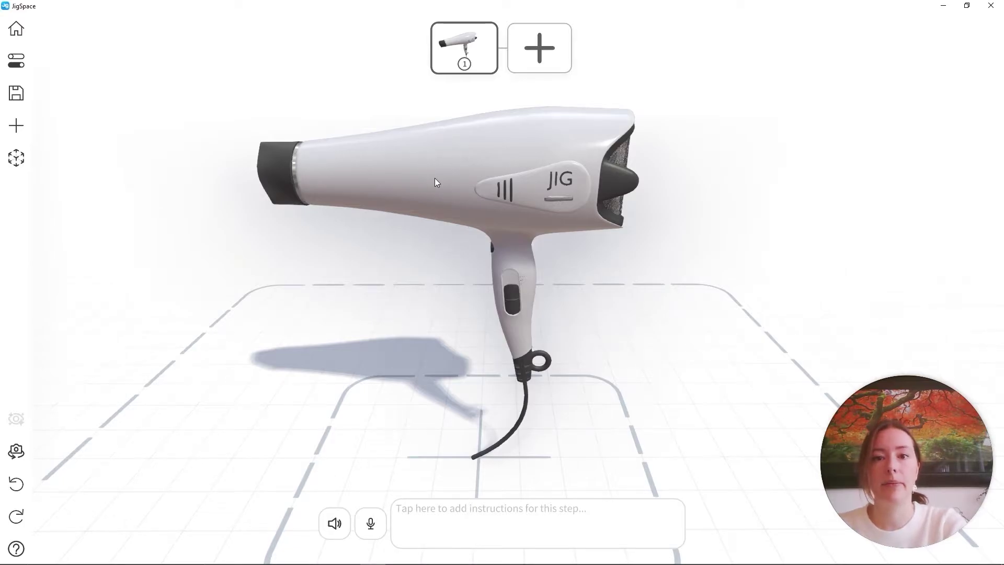
Step: Slide the logo-side shell half outward along the blue axis to expose the internals, move it back against the body and deselect it
{"action": "left_click_drag", "start_coordinate": [428, 175], "coordinate": [494, 284]}
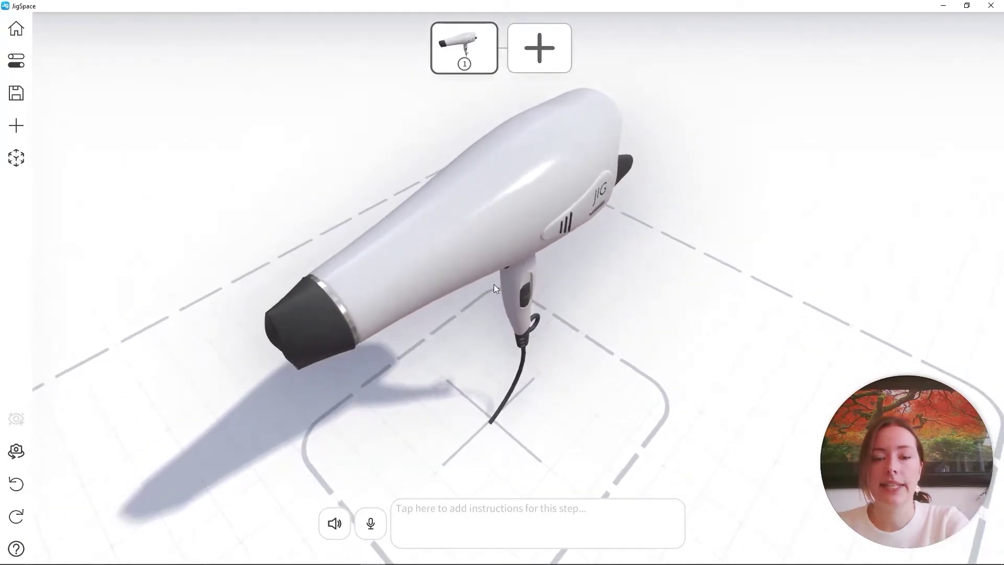
{"action": "left_click", "coordinate": [486, 227]}
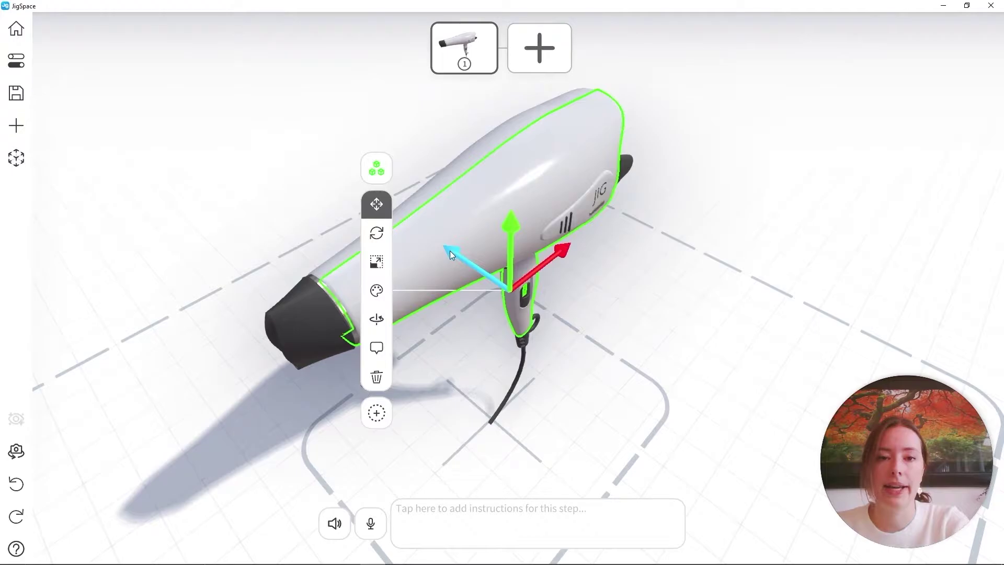
{"action": "left_click_drag", "start_coordinate": [450, 250], "coordinate": [679, 361]}
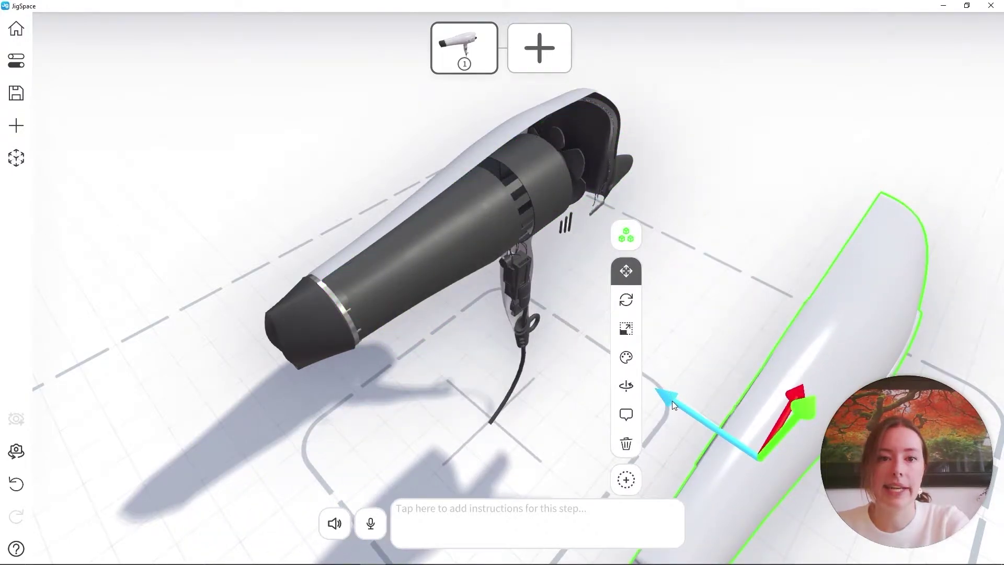
{"action": "left_click_drag", "start_coordinate": [669, 400], "coordinate": [433, 278]}
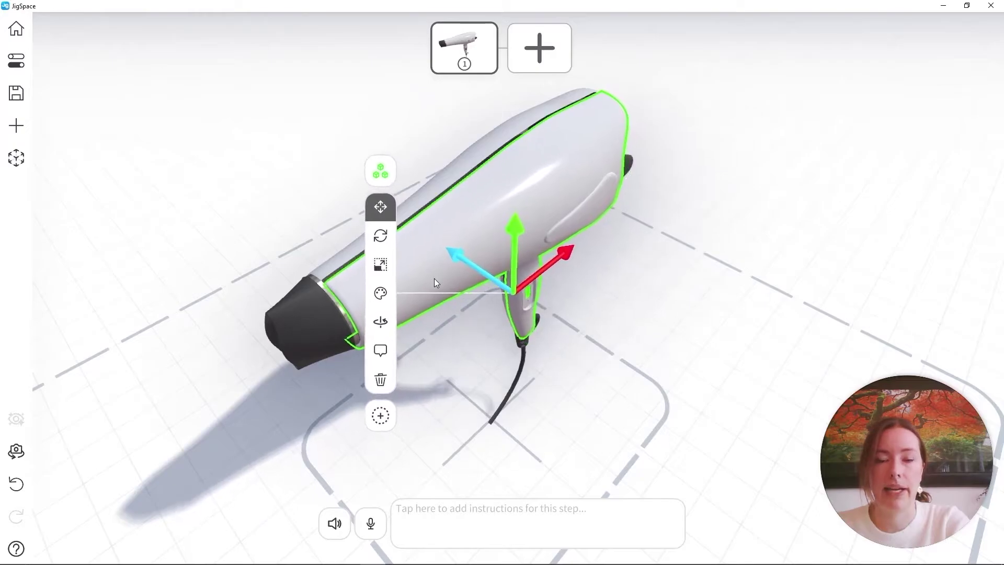
{"action": "left_click", "coordinate": [632, 308]}
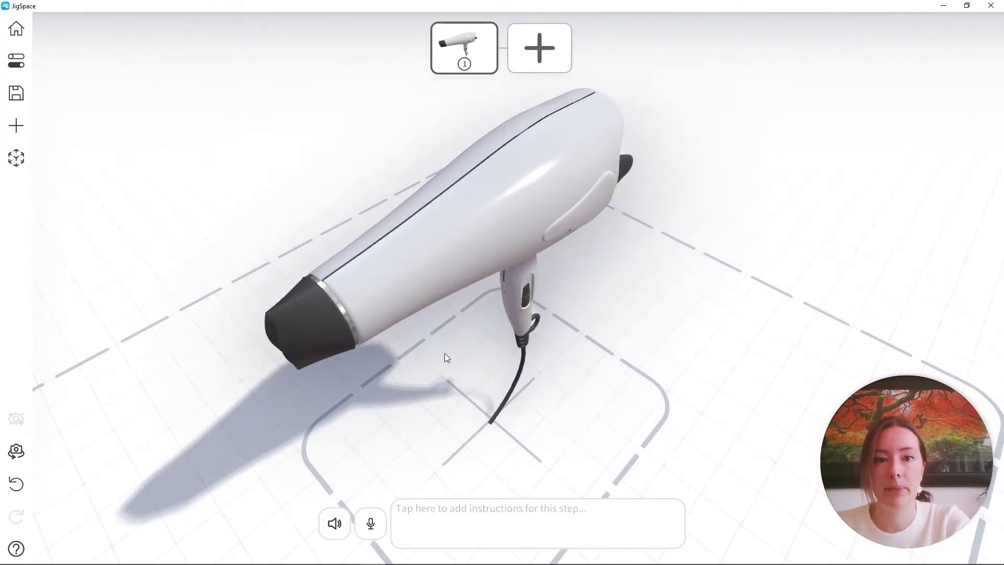
{"action": "mouse_move", "coordinate": [444, 354]}
{"action": "left_mouse_down"}
{"action": "mouse_move", "coordinate": [463, 361]}
{"action": "mouse_move", "coordinate": [523, 345]}
{"action": "mouse_move", "coordinate": [432, 346]}
{"action": "left_mouse_up"}
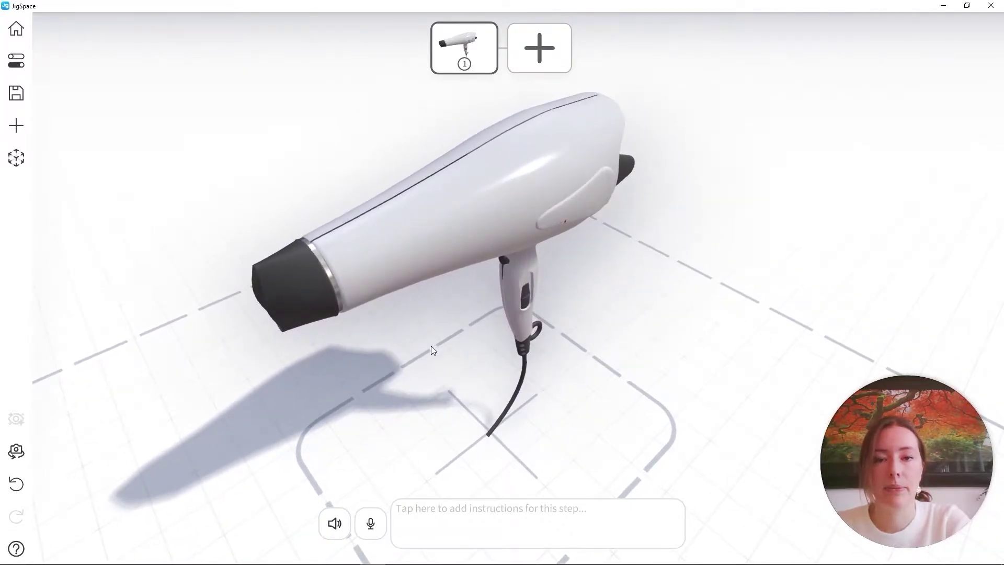
Step: Undo the last move of the logo-side shell half
{"action": "key", "text": "ctrl+z"}
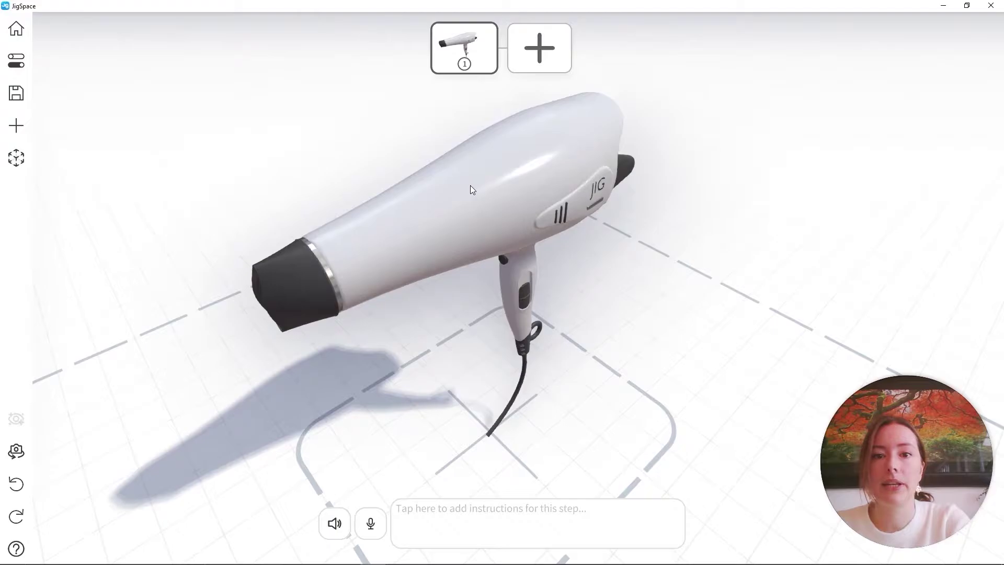
Step: Add a second step to the presentation and slide the logo-side shell half outward along the blue axis in it
{"action": "left_click", "coordinate": [549, 54]}
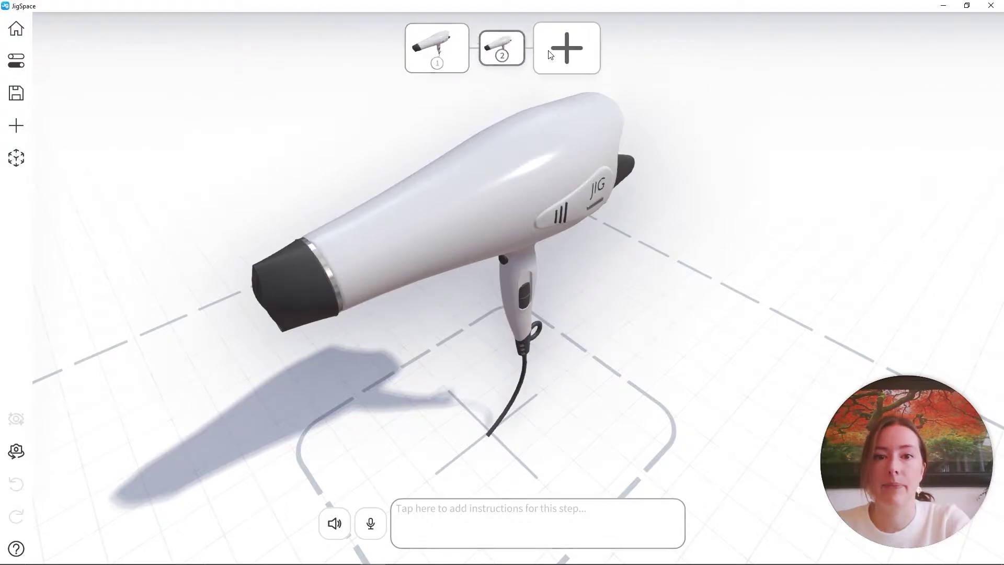
{"action": "left_click", "coordinate": [432, 58]}
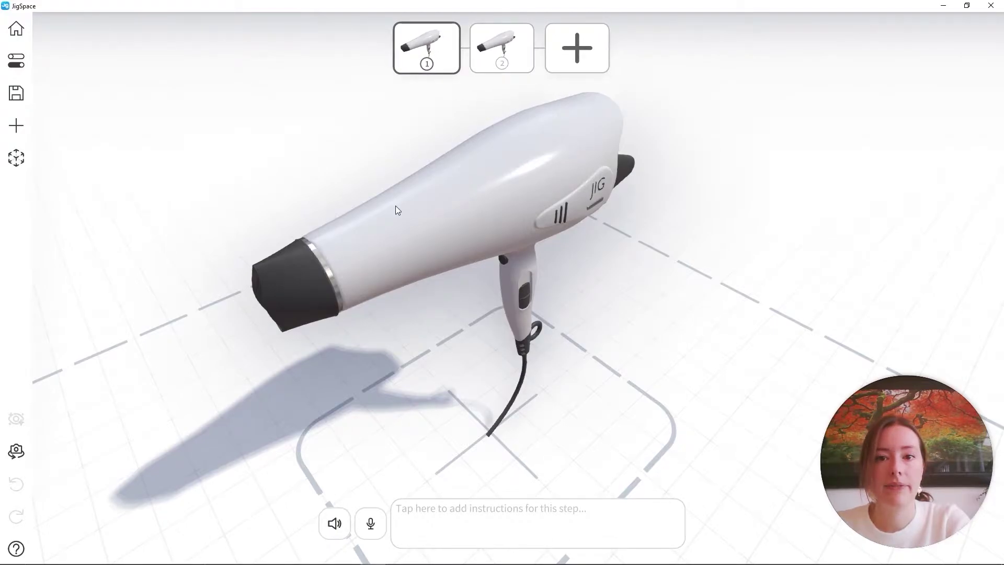
{"action": "left_click", "coordinate": [511, 57]}
{"action": "left_click", "coordinate": [496, 178]}
{"action": "left_click_drag", "start_coordinate": [451, 242], "coordinate": [602, 361]}
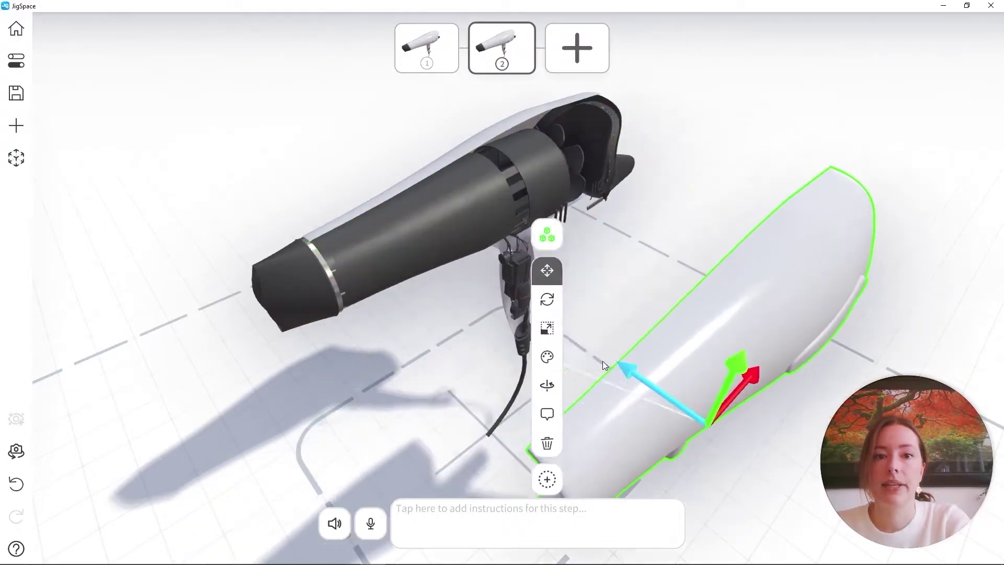
Step: Return to the first step, select and deselect the logo-side shell half there, and delete the second step
{"action": "left_click", "coordinate": [426, 53]}
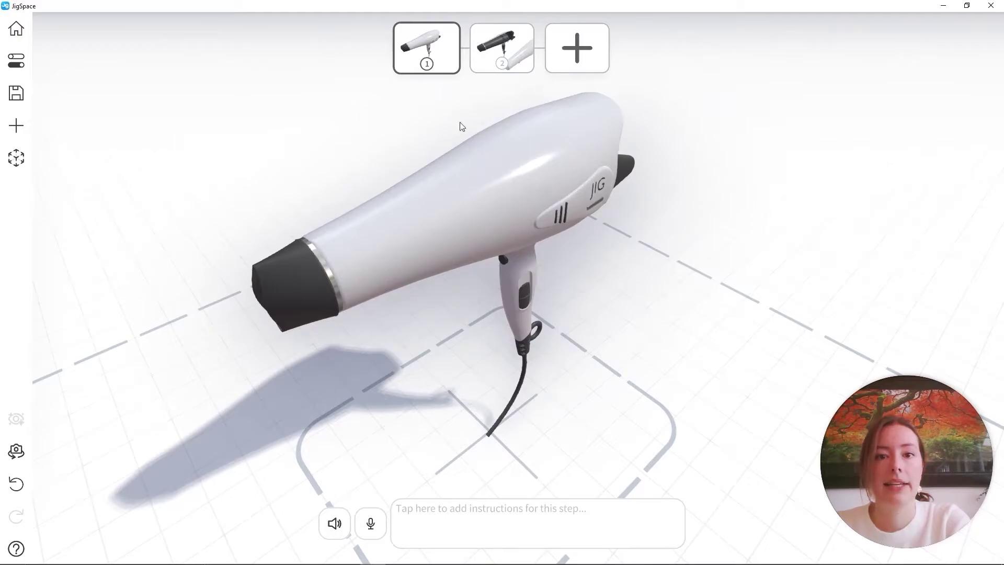
{"action": "left_click", "coordinate": [520, 167]}
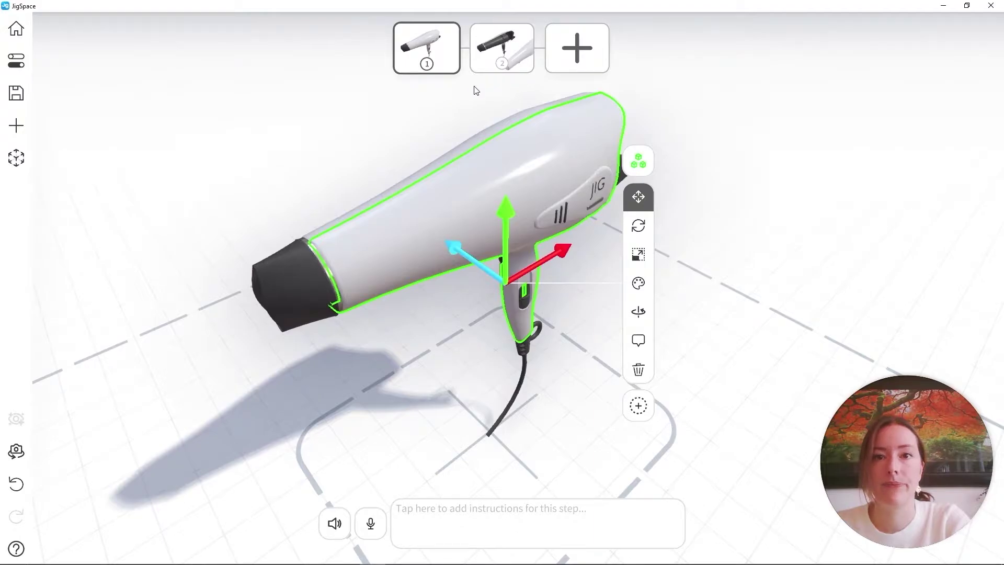
{"action": "left_click", "coordinate": [490, 91]}
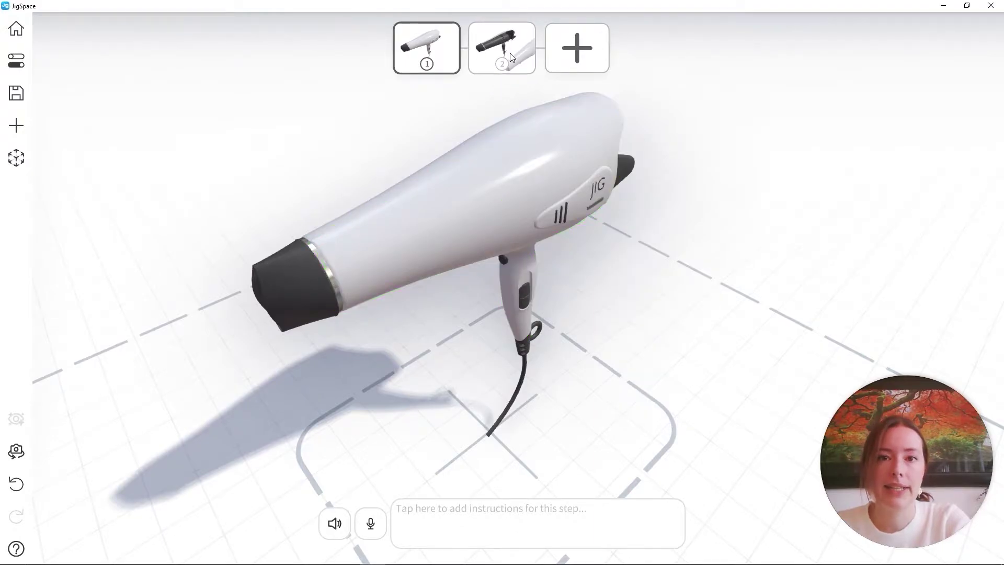
{"action": "left_click", "coordinate": [521, 37]}
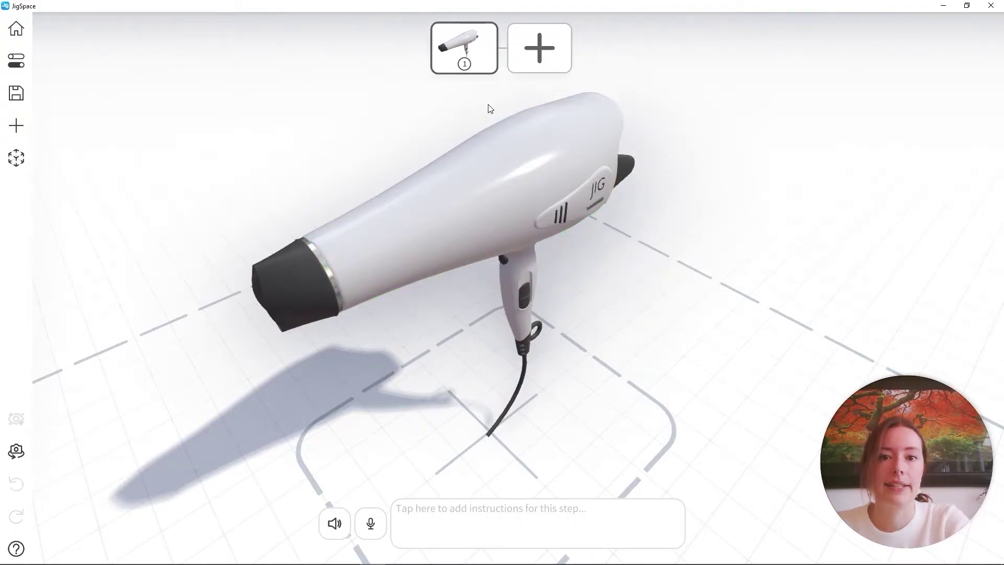
Step: Add a second step and select the handle's power switch and the vent slats together, leaving out the accent bar
{"action": "left_click", "coordinate": [546, 49]}
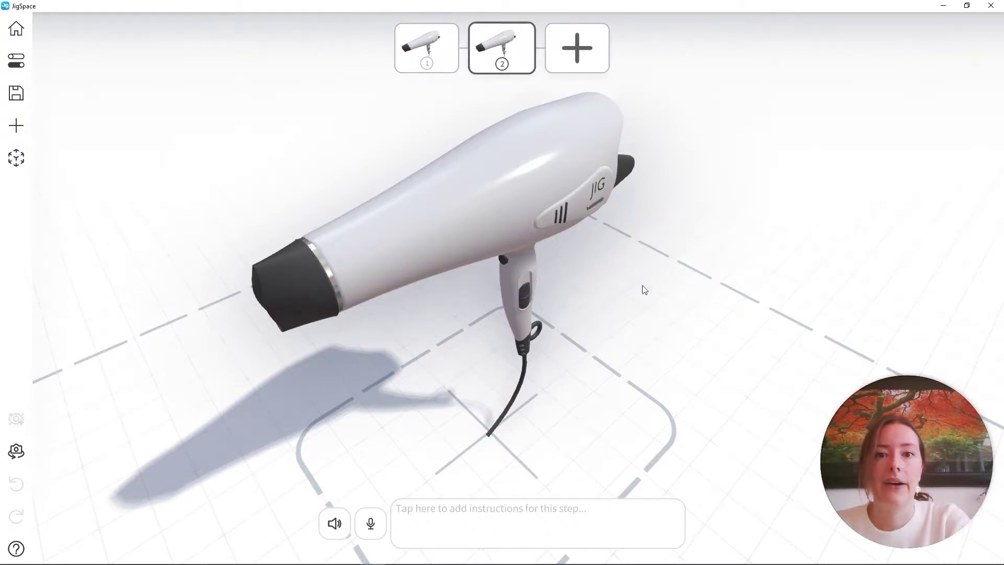
{"action": "left_click_drag", "start_coordinate": [643, 287], "coordinate": [550, 273]}
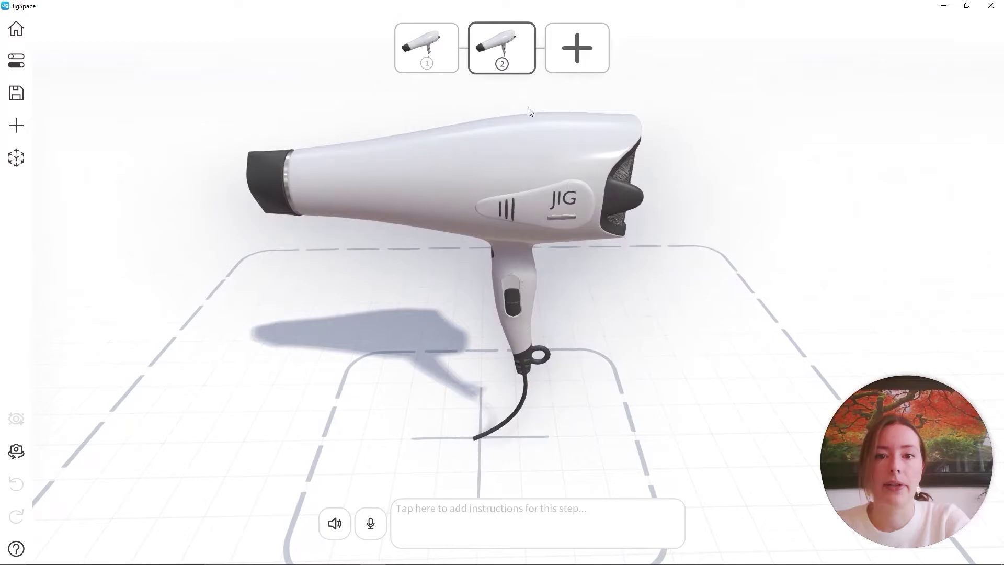
{"action": "scroll", "coordinate": [526, 306], "scroll_direction": "up", "scroll_amount": 5}
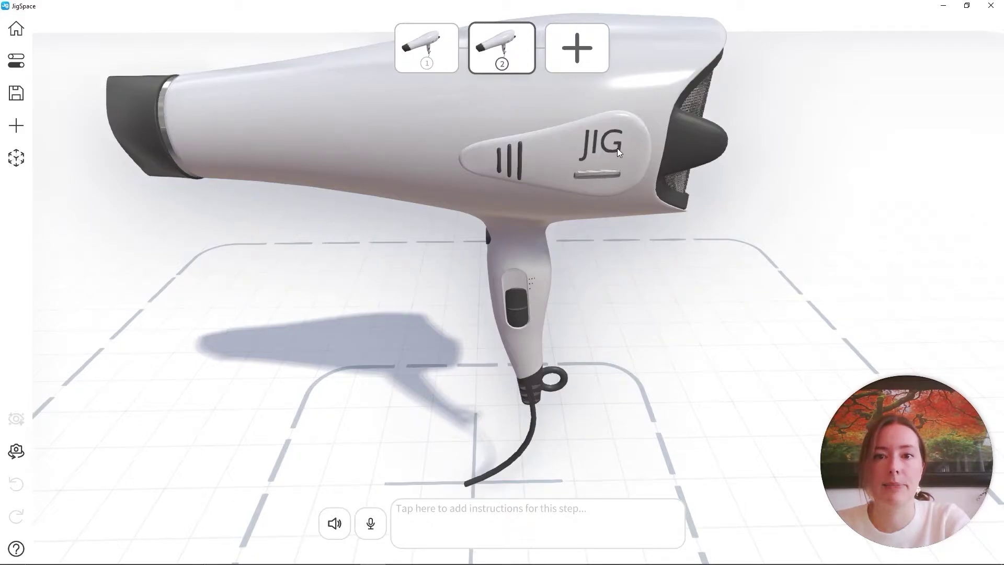
{"action": "left_click_drag", "start_coordinate": [545, 346], "coordinate": [532, 299]}
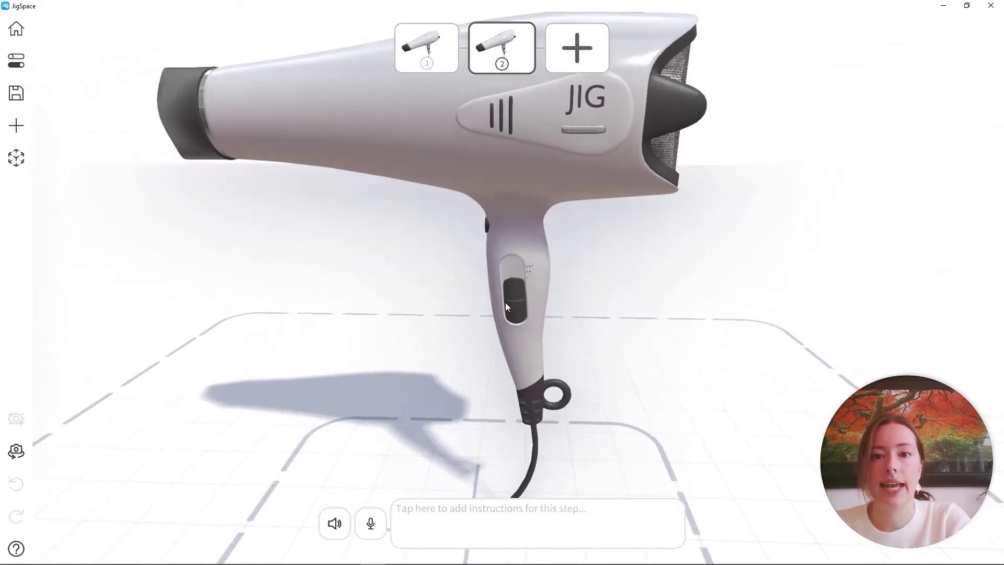
{"action": "left_click", "coordinate": [512, 291]}
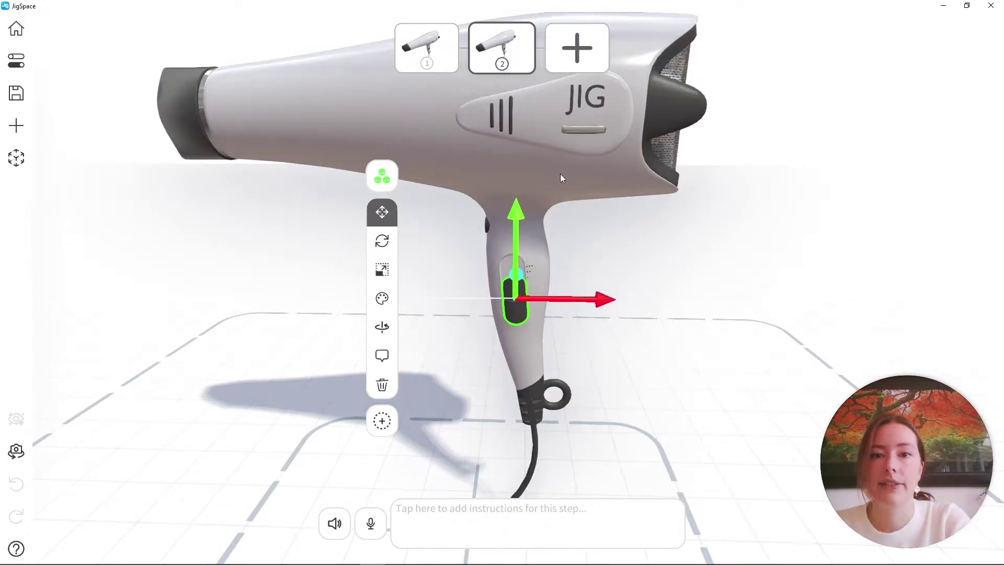
{"action": "left_click", "coordinate": [510, 115]}
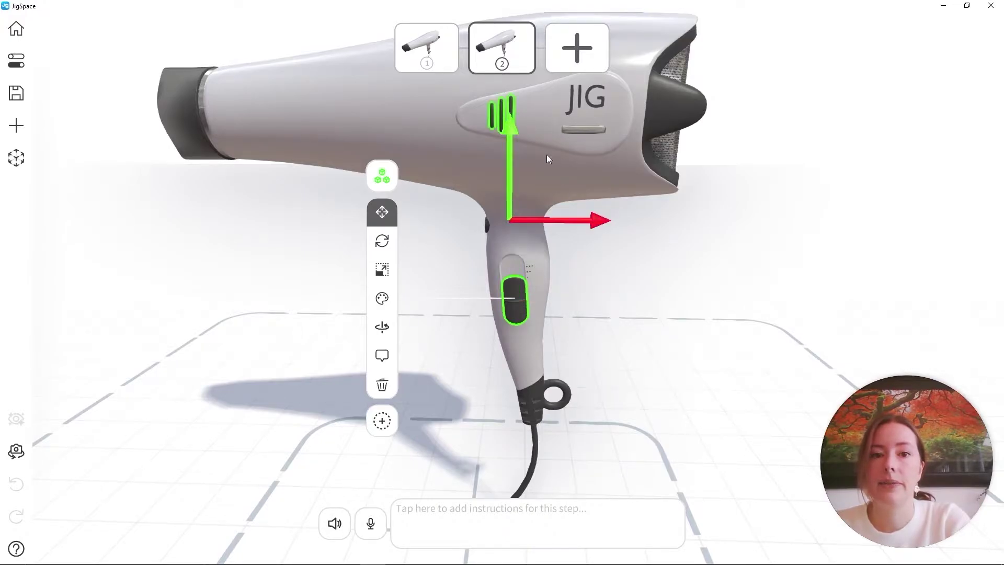
{"action": "left_click", "coordinate": [589, 128]}
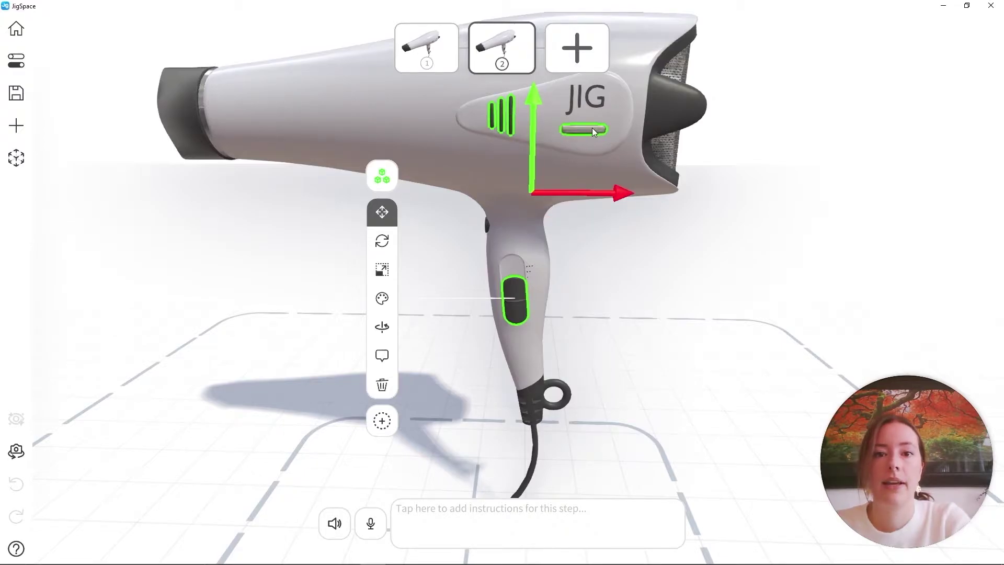
{"action": "left_click", "coordinate": [588, 130]}
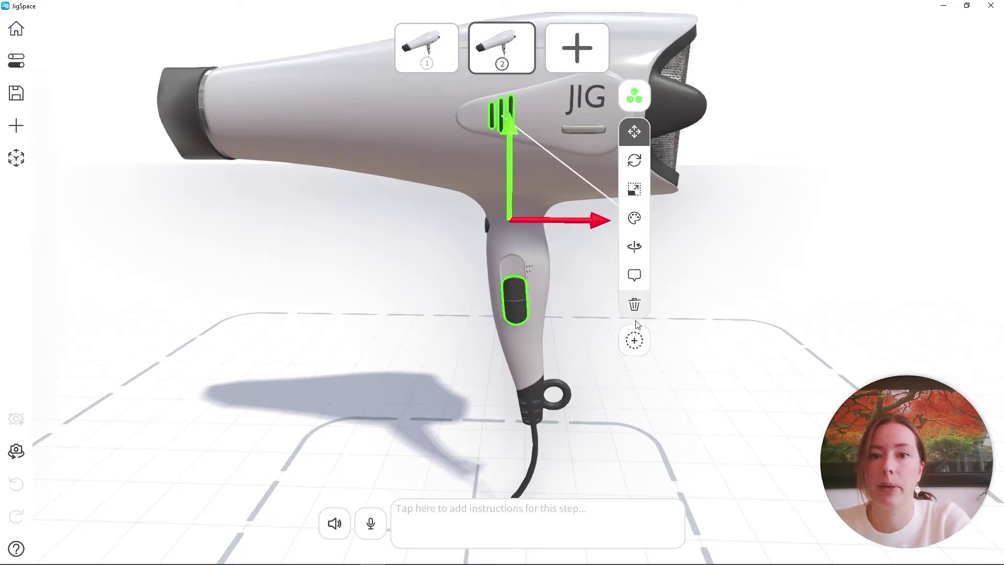
Step: Extend the multiple selection with the JIG logo, the accent bar and the logo-side shell half, and confirm it
{"action": "left_click", "coordinate": [634, 340]}
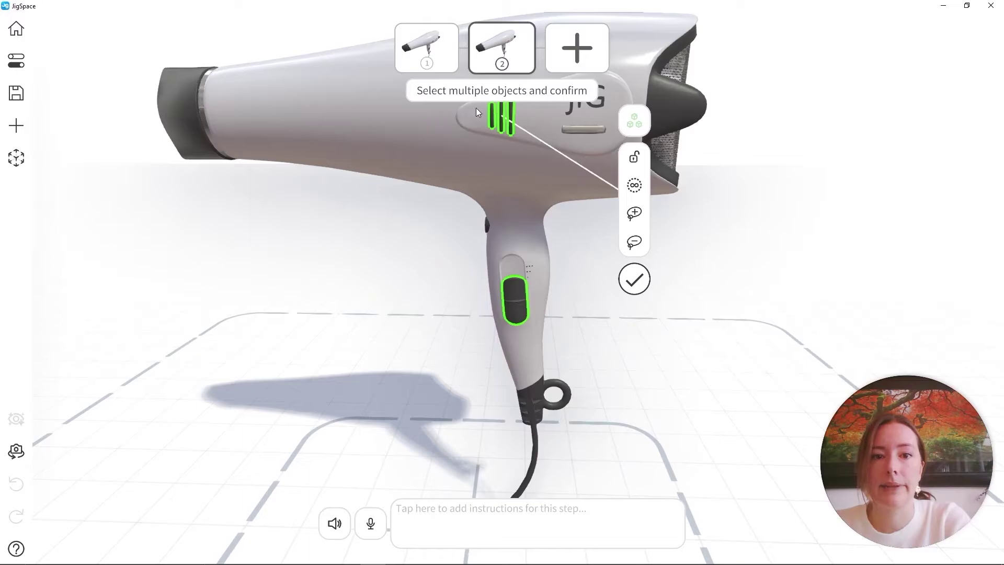
{"action": "left_click", "coordinate": [585, 131]}
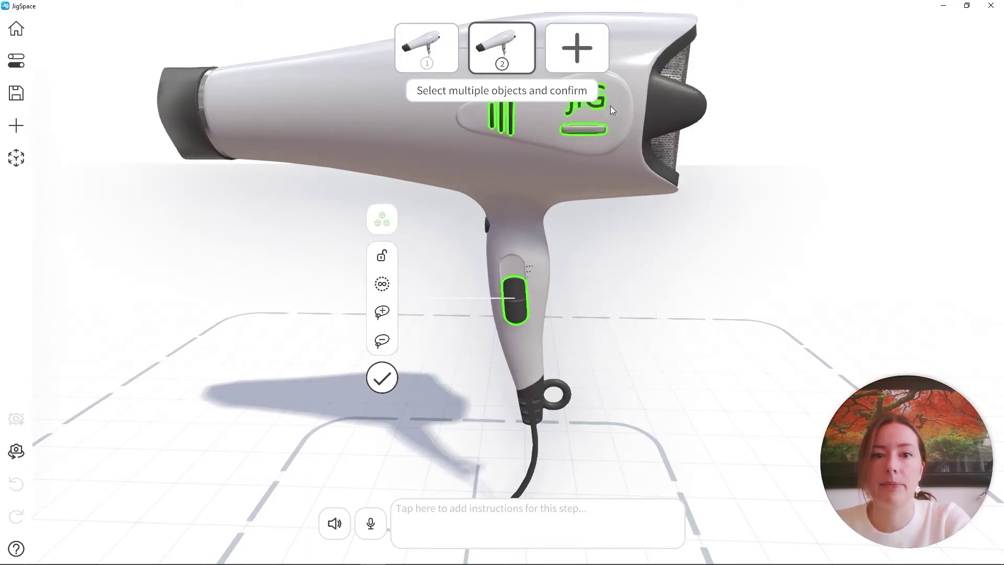
{"action": "left_click", "coordinate": [585, 130]}
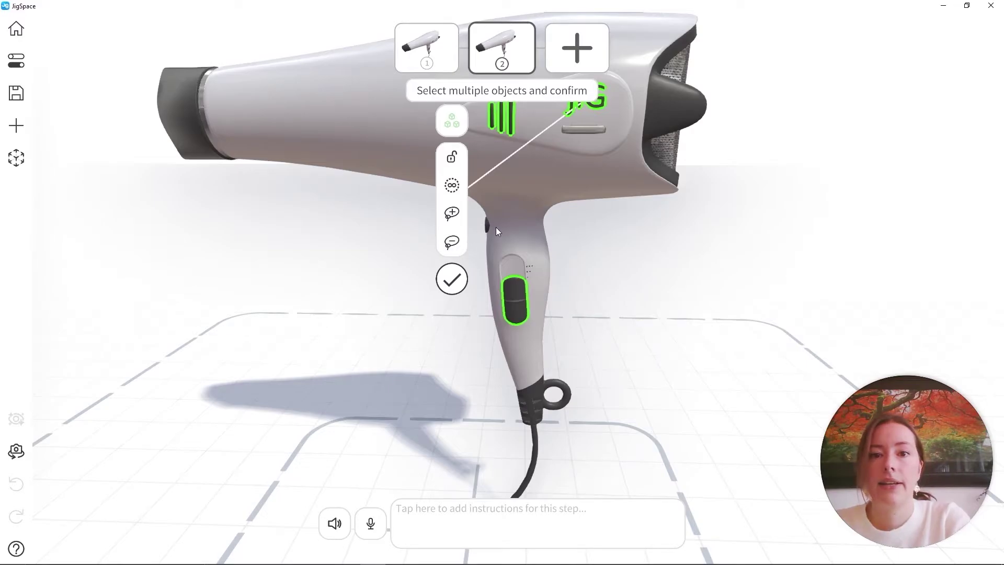
{"action": "left_click", "coordinate": [592, 131]}
{"action": "left_click", "coordinate": [518, 171]}
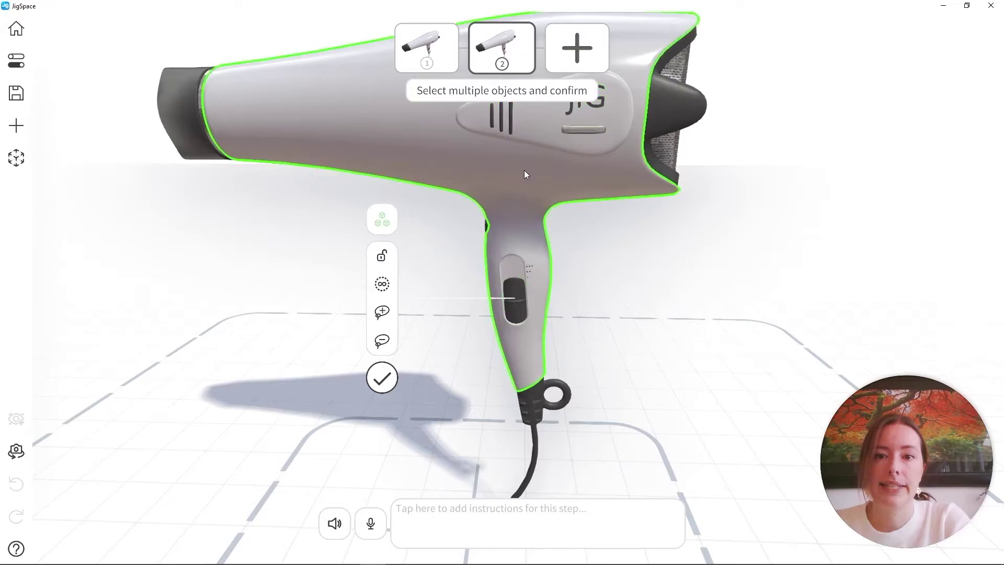
{"action": "left_click", "coordinate": [384, 383]}
Step: Slide the selected shell half and its parts outward along the blue axis, clear of the body, and deselect them
{"action": "scroll", "coordinate": [547, 286], "scroll_direction": "down", "scroll_amount": 5}
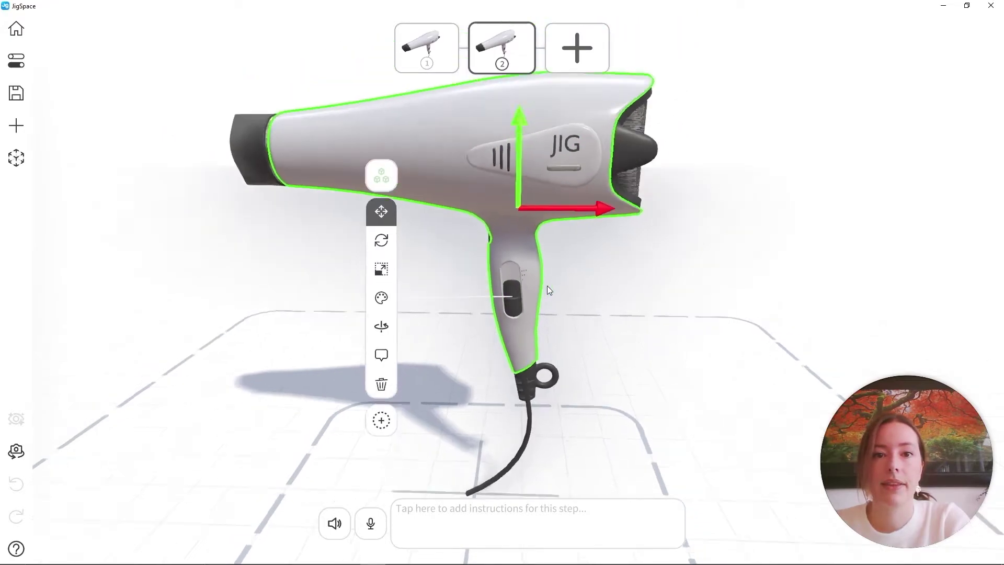
{"action": "left_click_drag", "start_coordinate": [491, 263], "coordinate": [684, 361]}
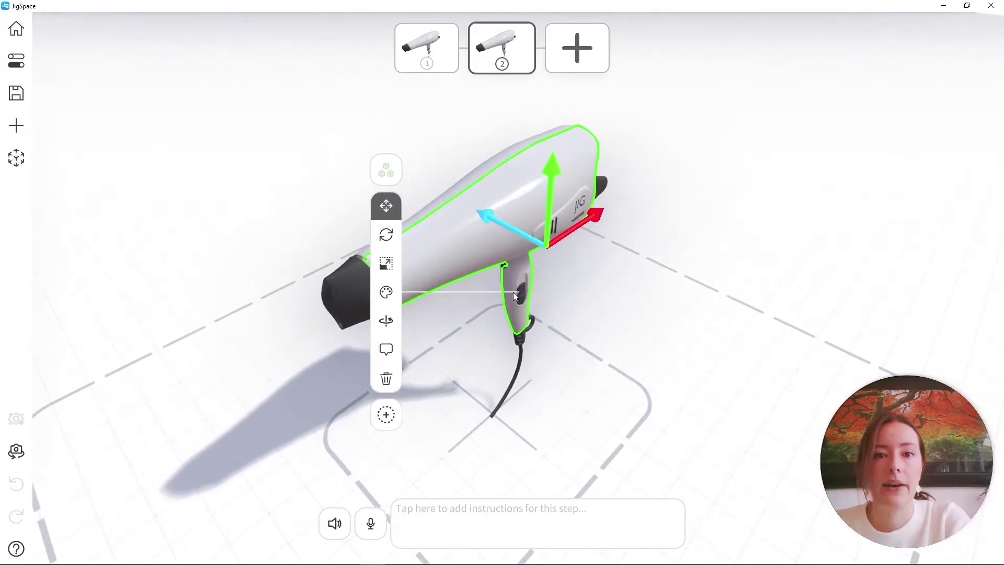
{"action": "left_click_drag", "start_coordinate": [483, 215], "coordinate": [627, 283]}
{"action": "left_click_drag", "start_coordinate": [771, 421], "coordinate": [735, 375]}
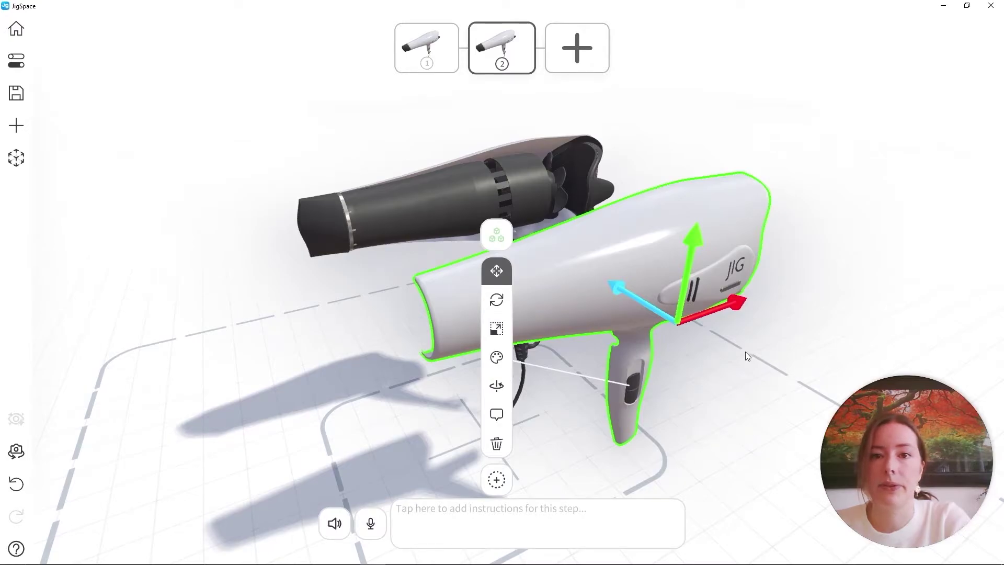
{"action": "left_click", "coordinate": [736, 393]}
Step: Slide the dark inner barrel outward along the blue axis next to the removed shell half and deselect it
{"action": "left_click_drag", "start_coordinate": [615, 290], "coordinate": [701, 372]}
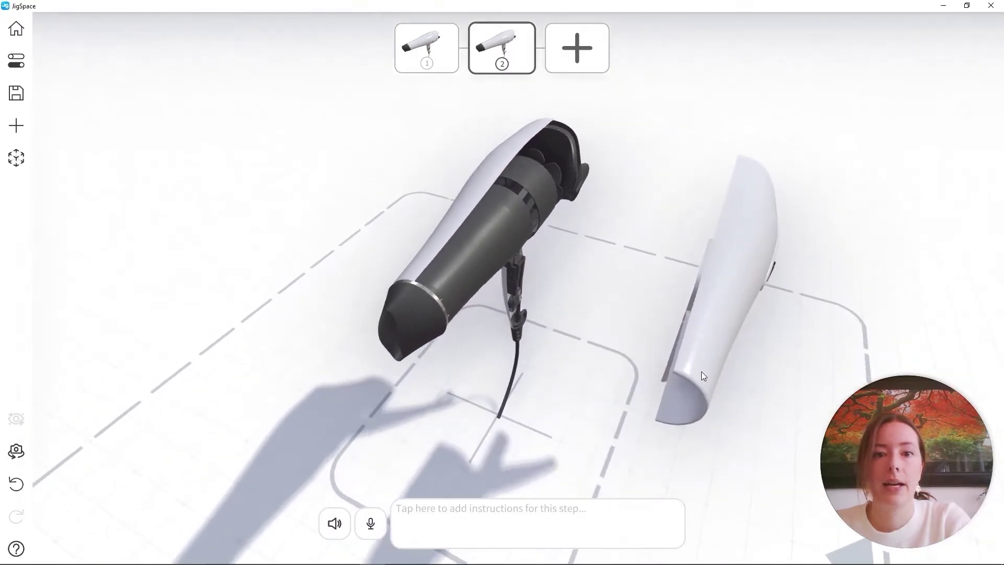
{"action": "left_click", "coordinate": [500, 252]}
{"action": "left_click_drag", "start_coordinate": [393, 228], "coordinate": [590, 284]}
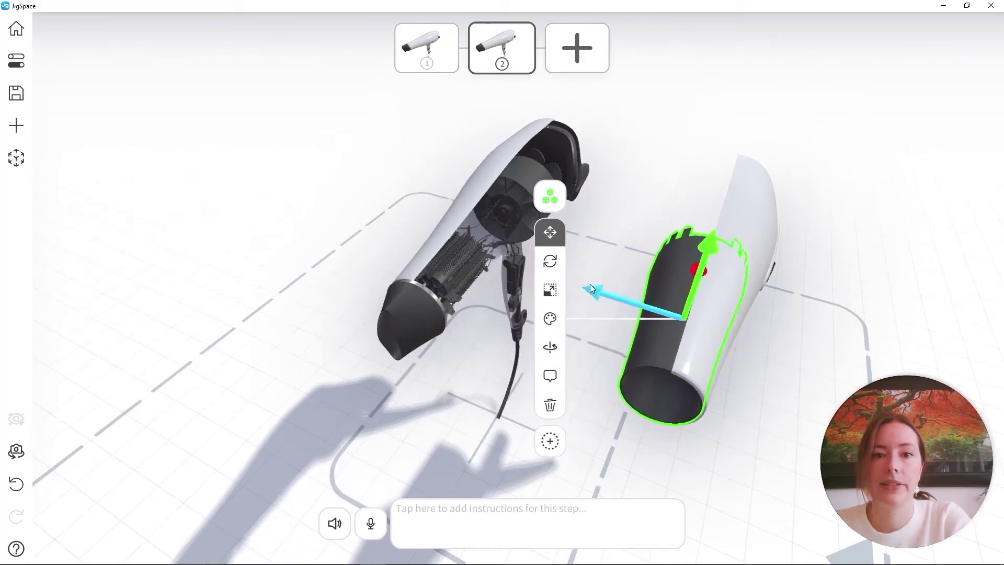
{"action": "left_click", "coordinate": [619, 199]}
Step: Apply the Copper material to the thin wires joining the heating element and the motor, and deselect them
{"action": "left_click_drag", "start_coordinate": [488, 268], "coordinate": [280, 309]}
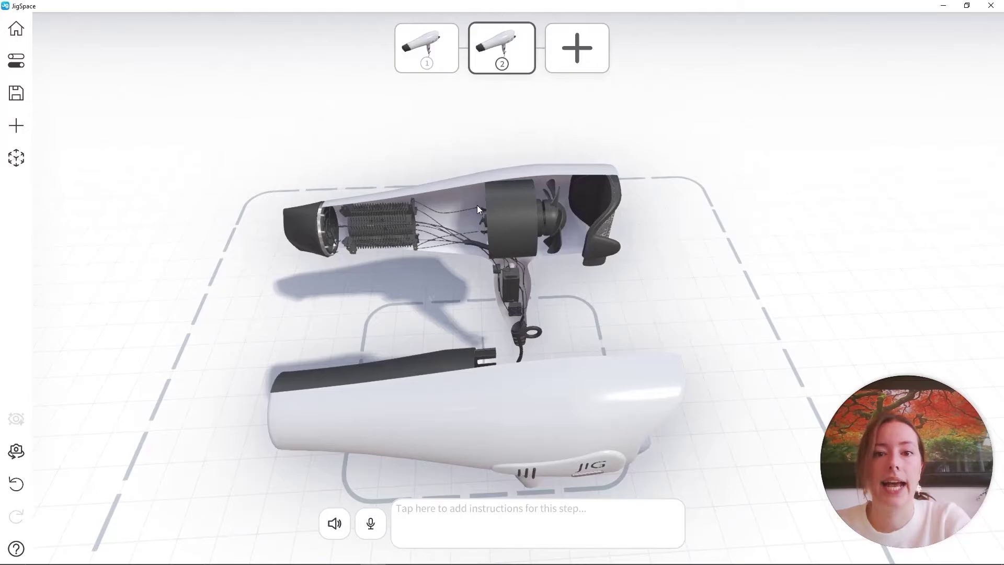
{"action": "scroll", "coordinate": [477, 209], "scroll_direction": "up", "scroll_amount": 6}
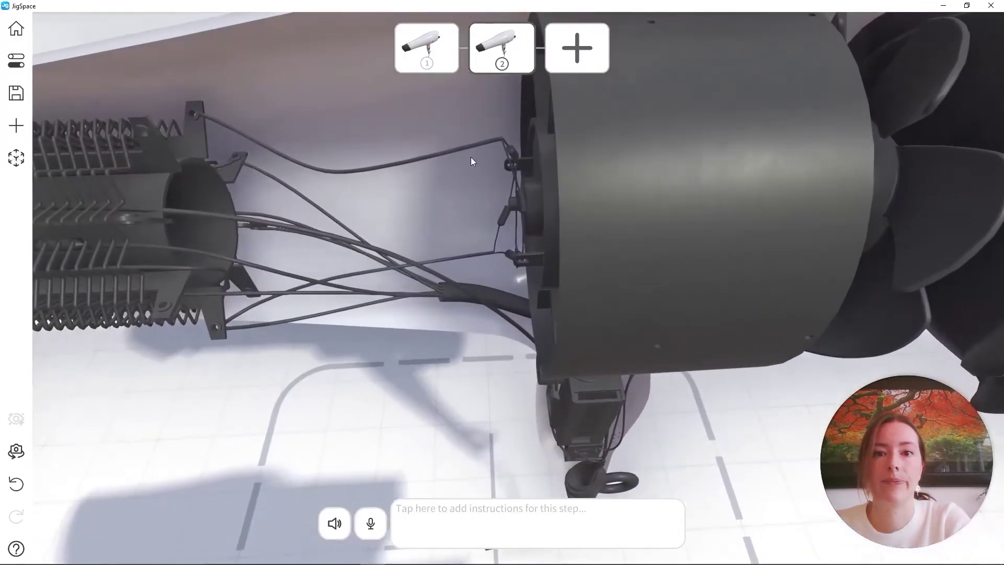
{"action": "left_click", "coordinate": [477, 145]}
{"action": "left_click_drag", "start_coordinate": [393, 212], "coordinate": [476, 293]}
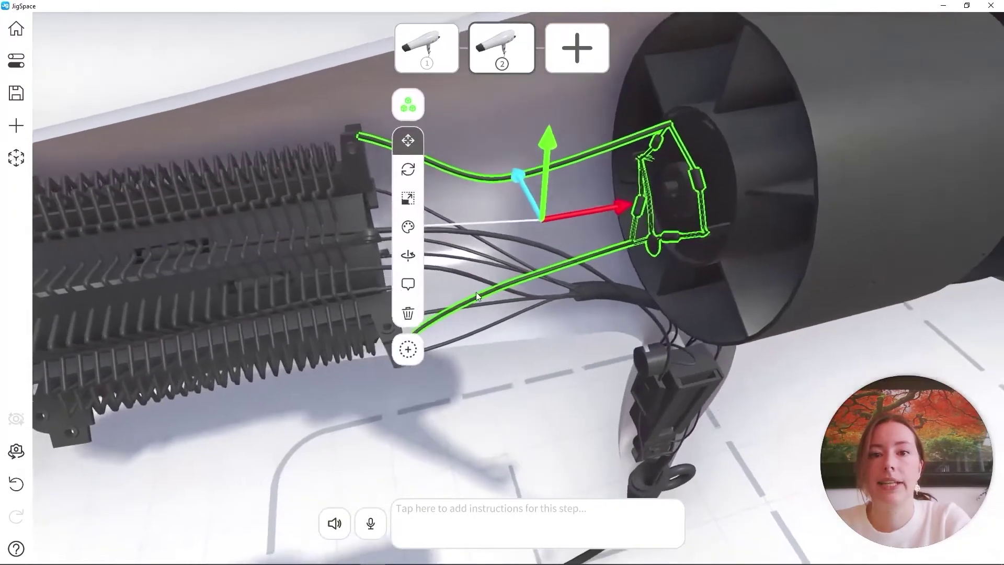
{"action": "left_click", "coordinate": [411, 219]}
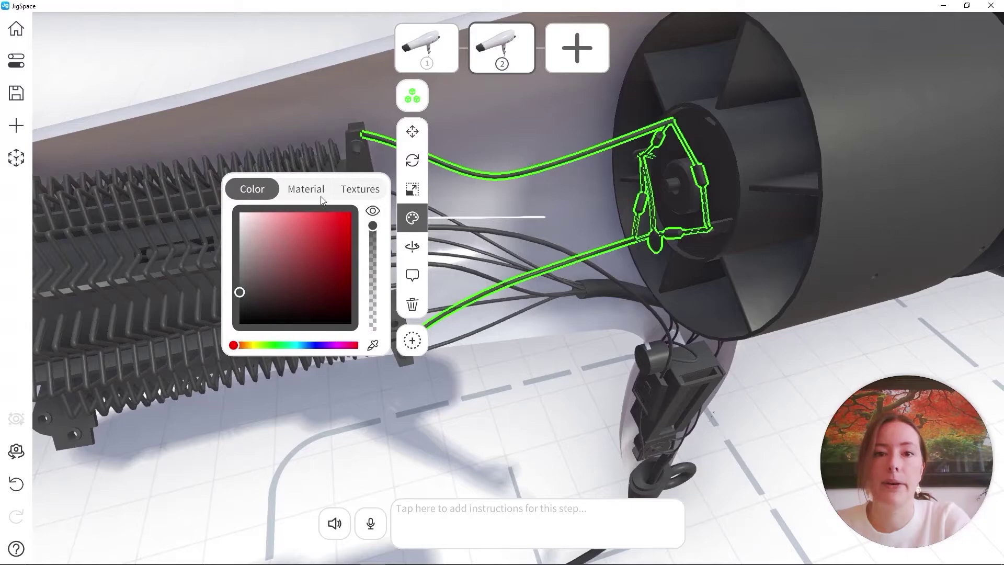
{"action": "left_click", "coordinate": [307, 188]}
{"action": "left_click", "coordinate": [343, 254]}
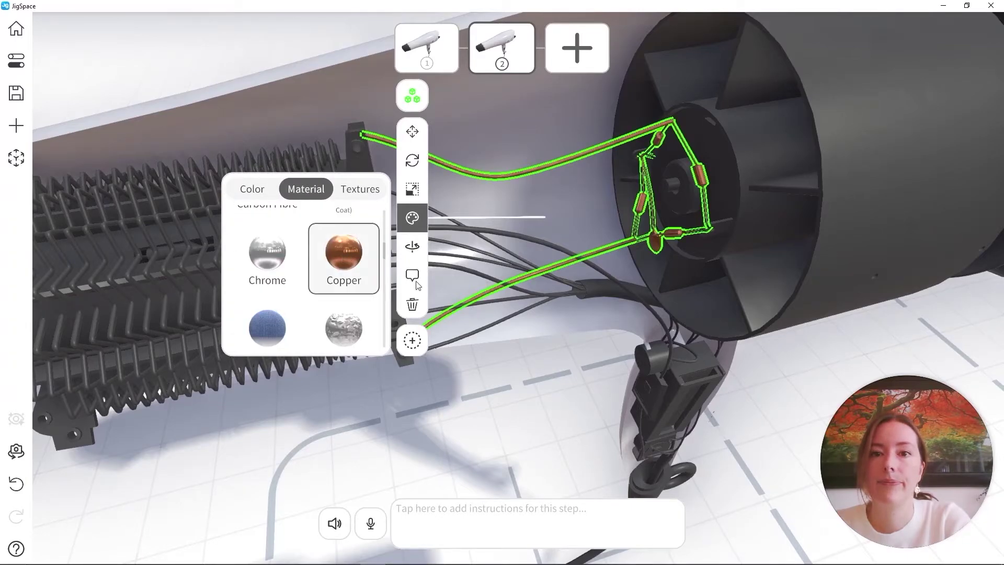
{"action": "left_click", "coordinate": [537, 370]}
Step: Color the group of wires running from the top of the heating element to the handle deep red
{"action": "left_click_drag", "start_coordinate": [537, 369], "coordinate": [477, 343]}
{"action": "left_click", "coordinate": [535, 230]}
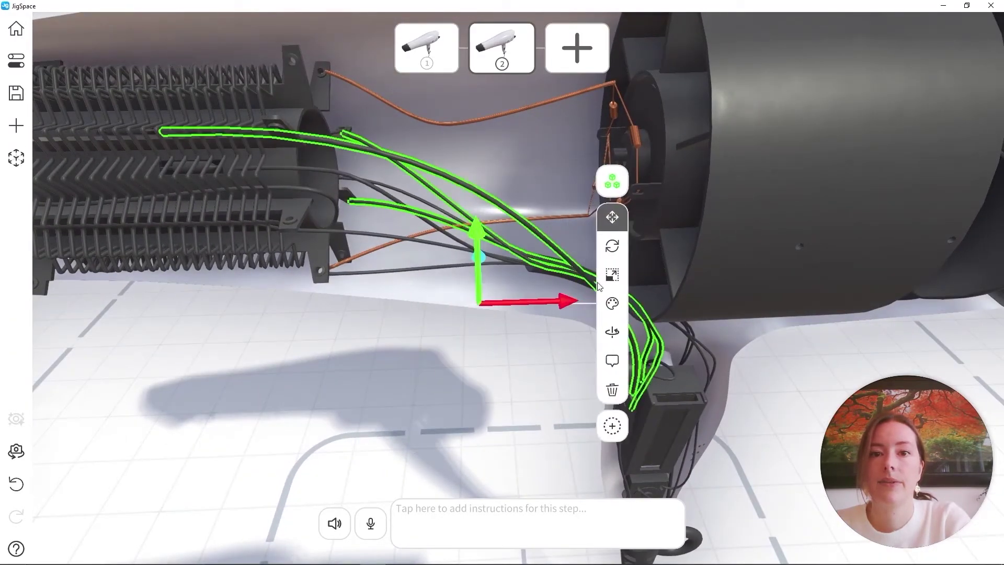
{"action": "left_click", "coordinate": [611, 303]}
{"action": "left_click", "coordinate": [664, 274]}
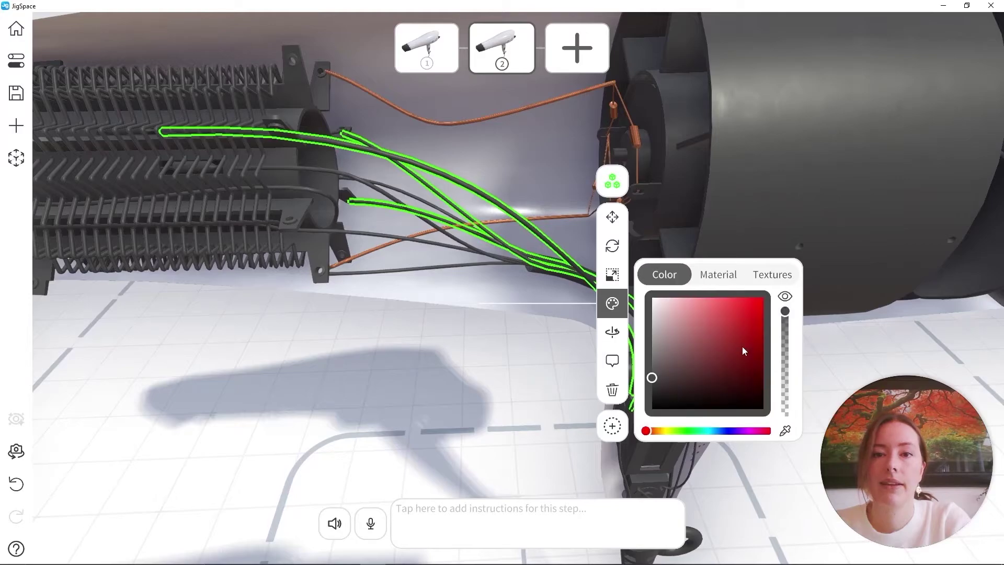
{"action": "left_click", "coordinate": [763, 321]}
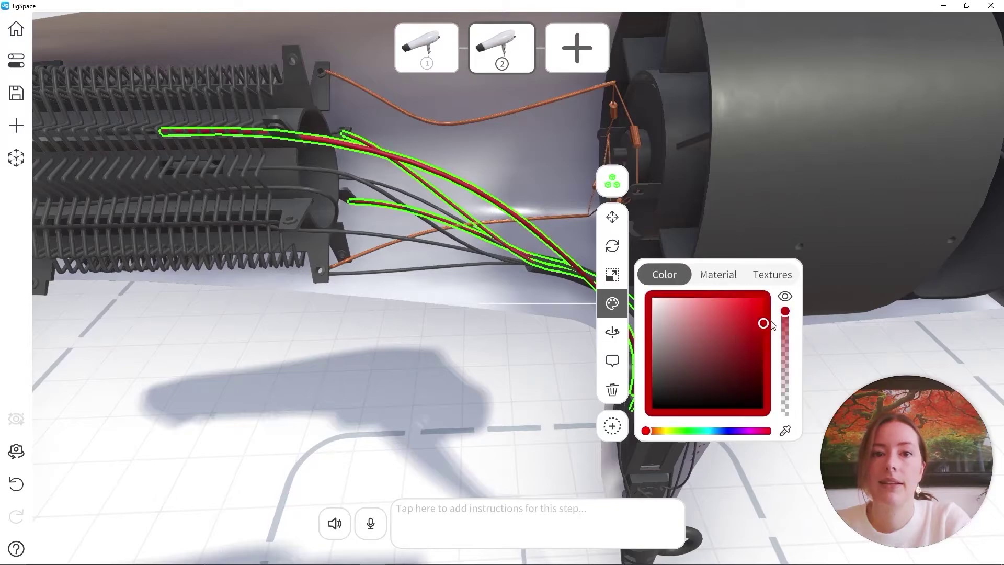
Step: Color the remaining group of wires between the heating element and the handle blue and deselect them
{"action": "left_click", "coordinate": [455, 247]}
{"action": "left_click", "coordinate": [696, 485]}
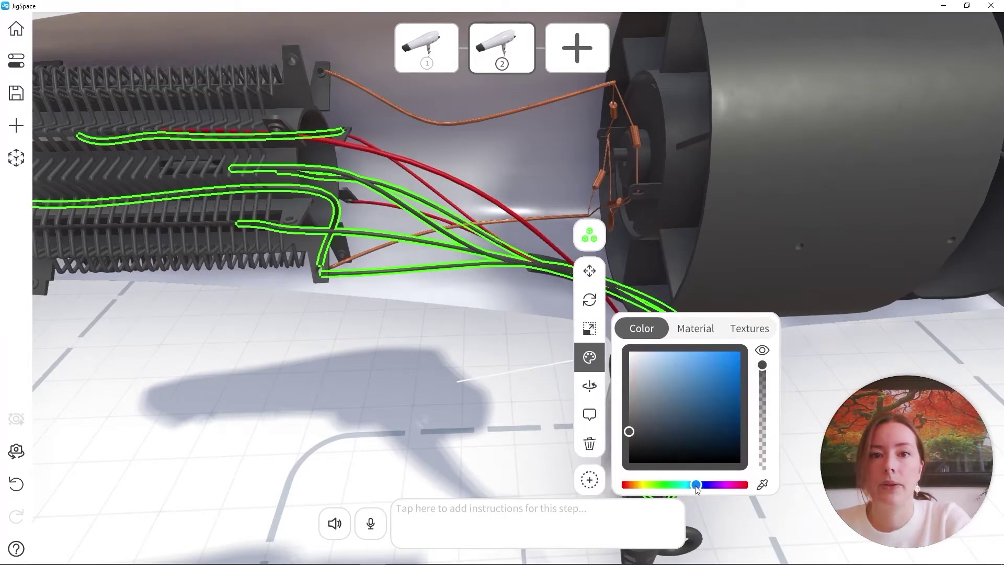
{"action": "left_click_drag", "start_coordinate": [703, 412], "coordinate": [755, 381]}
{"action": "left_click", "coordinate": [434, 394]}
{"action": "middle_click_drag", "start_coordinate": [281, 235], "coordinate": [539, 315]}
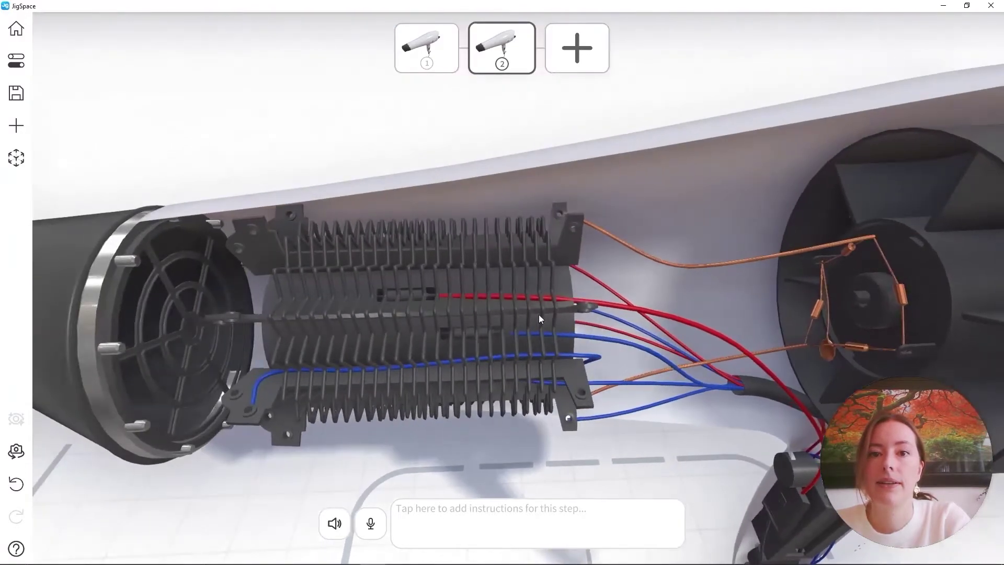
Step: Apply a shiny metal material to the heating element's frame and end brackets, and deselect them
{"action": "left_click", "coordinate": [555, 320]}
{"action": "left_click", "coordinate": [550, 318]}
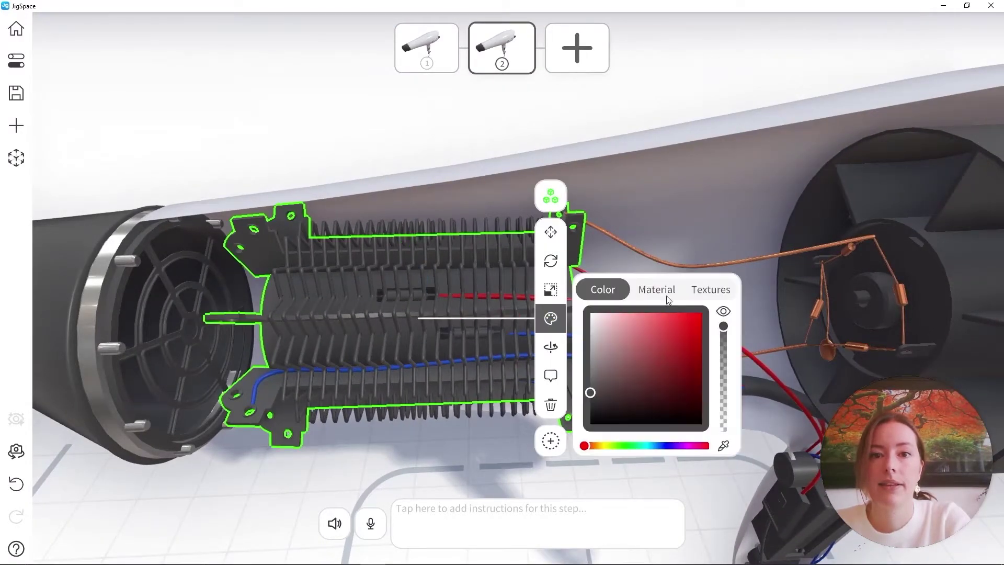
{"action": "left_click", "coordinate": [666, 296]}
{"action": "left_click", "coordinate": [611, 359]}
{"action": "left_click", "coordinate": [435, 447]}
Step: Apply the Chrome material to the zigzag heating coils around the metal frame
{"action": "middle_click_drag", "start_coordinate": [436, 445], "coordinate": [501, 373]}
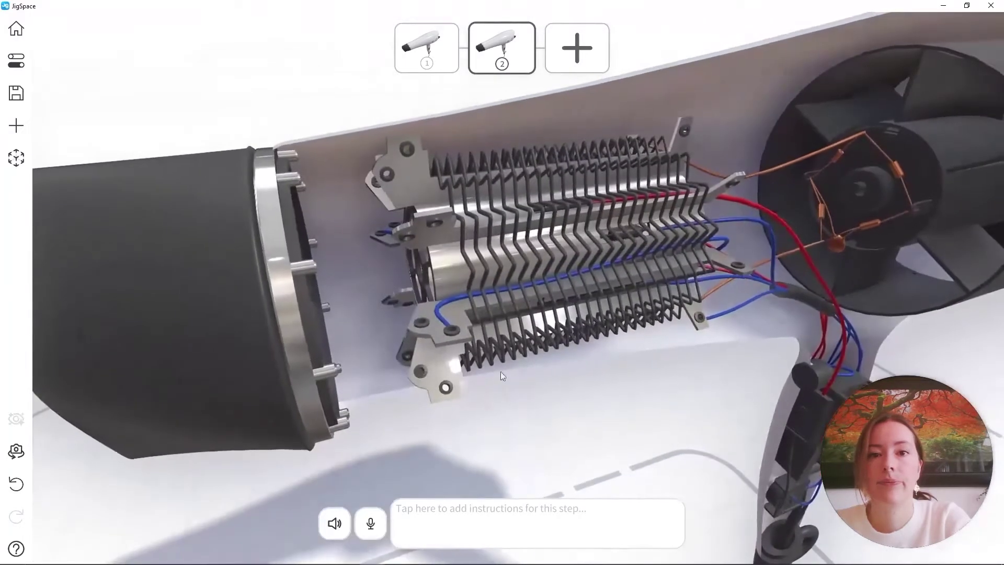
{"action": "scroll", "coordinate": [438, 252], "scroll_direction": "up", "scroll_amount": 3}
{"action": "left_click", "coordinate": [438, 252]}
{"action": "left_click", "coordinate": [465, 217]}
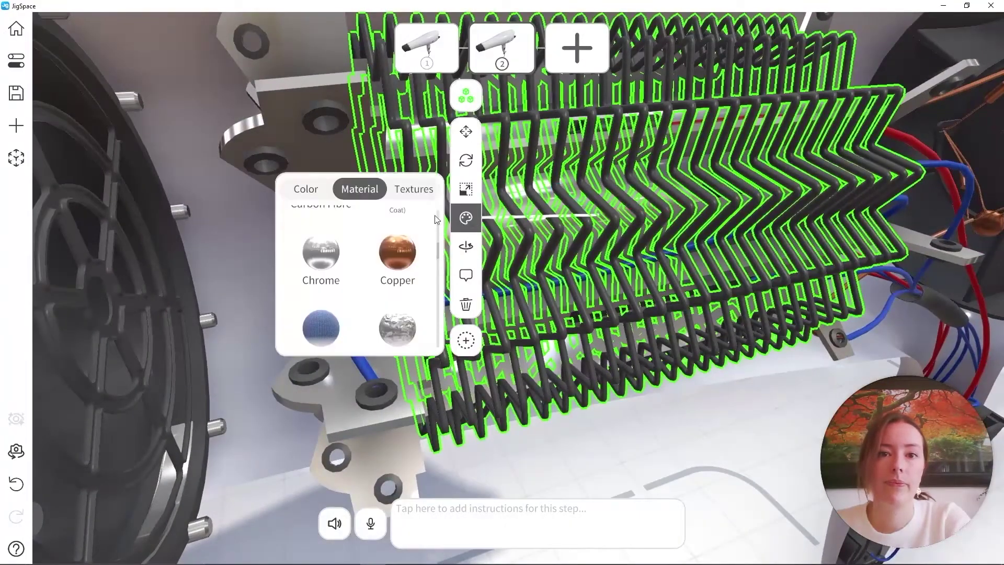
{"action": "left_click", "coordinate": [328, 253]}
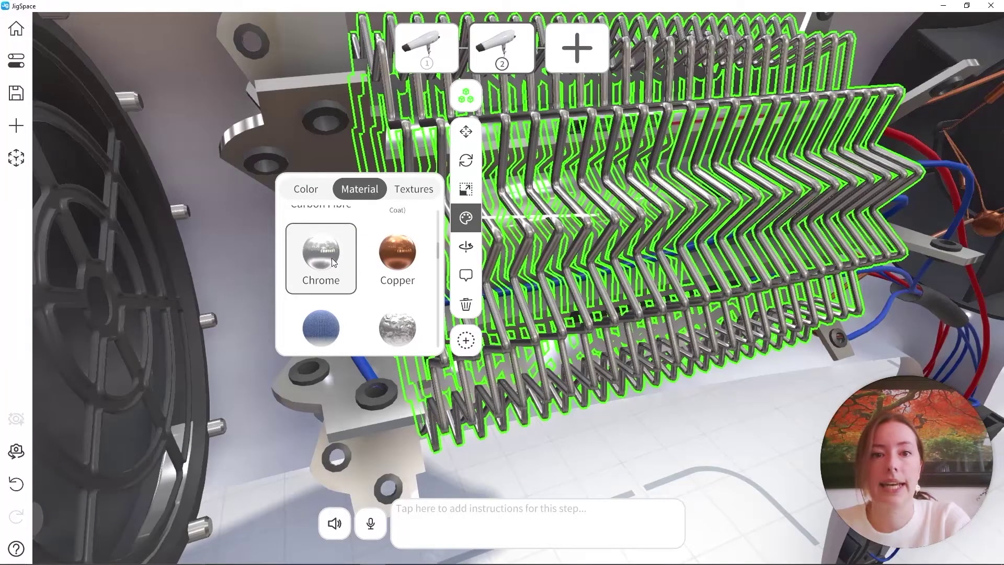
Step: Tint the zigzag heating coils a light golden beige and deselect them
{"action": "left_click", "coordinate": [309, 190]}
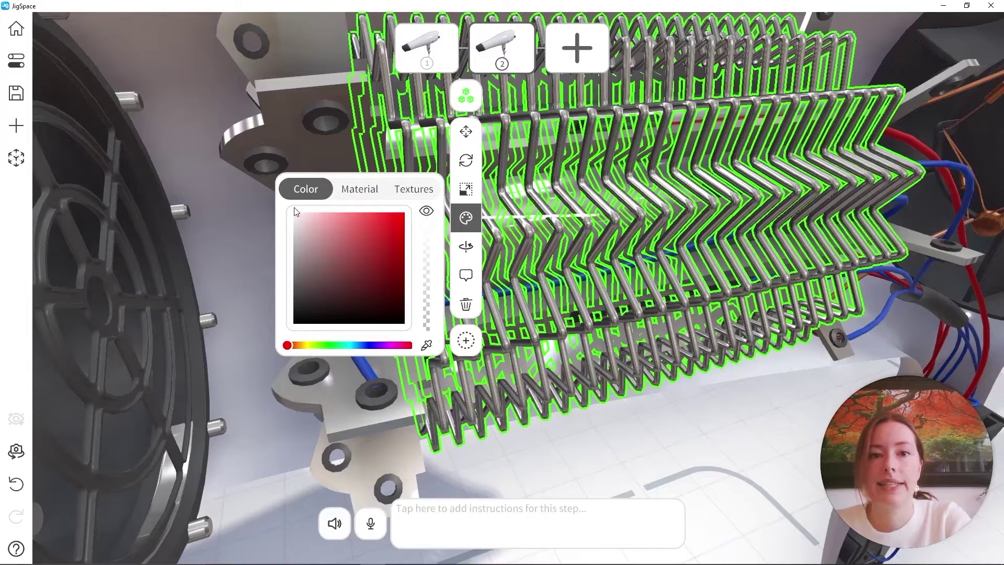
{"action": "left_click_drag", "start_coordinate": [295, 211], "coordinate": [319, 230]}
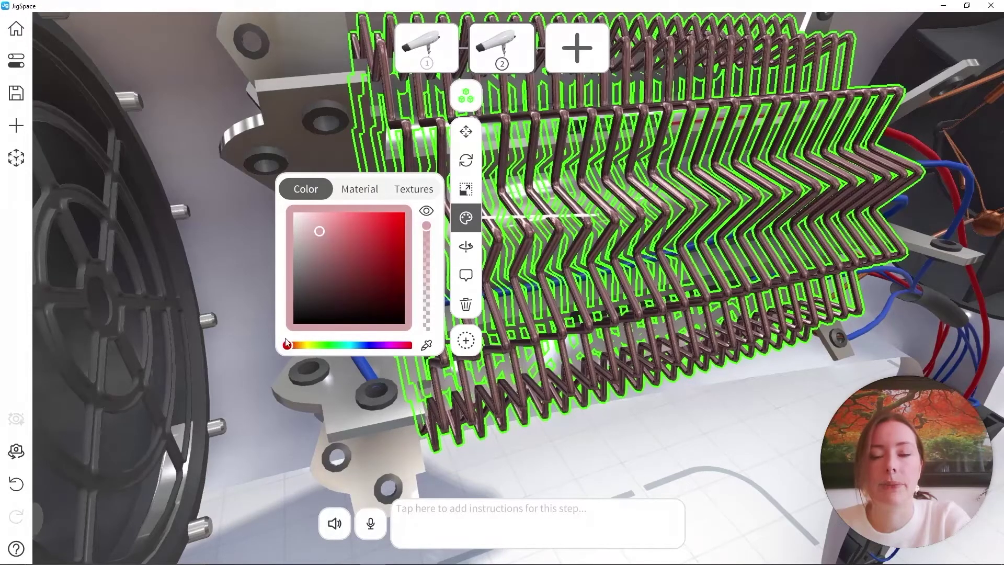
{"action": "left_click_drag", "start_coordinate": [289, 343], "coordinate": [301, 346]}
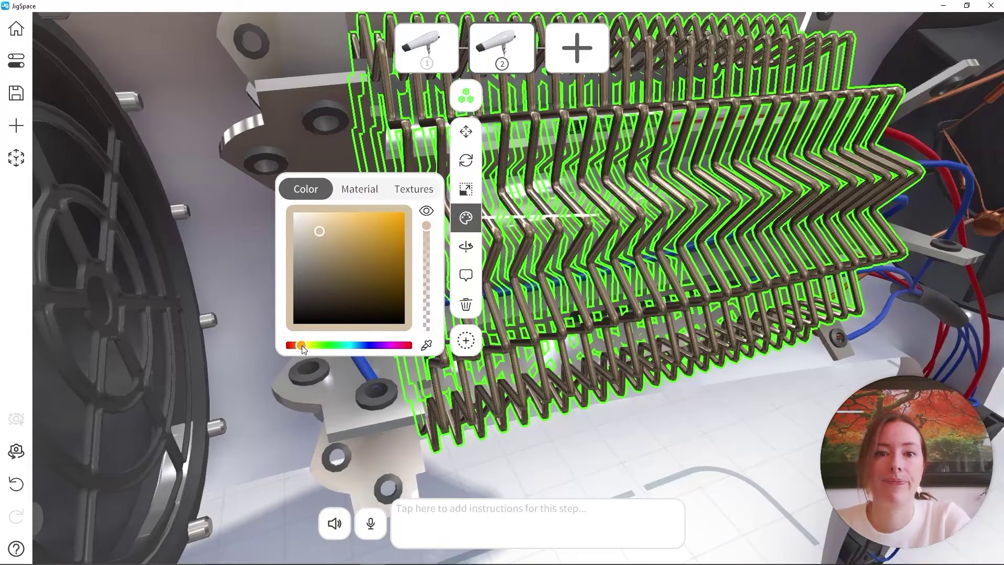
{"action": "left_click", "coordinate": [670, 464]}
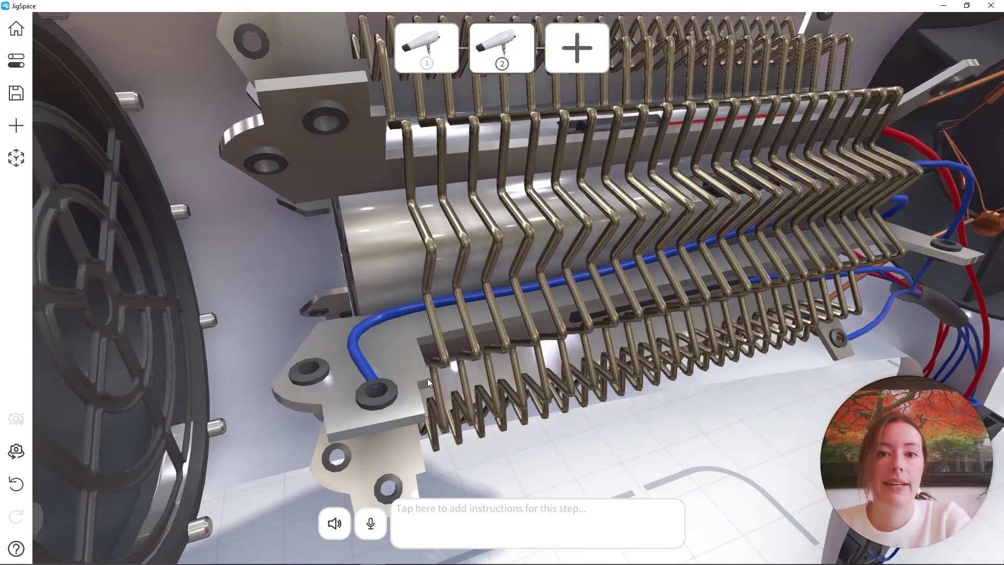
Step: Copy the heating coils' golden beige finish onto the small ring fasteners of the heating element and deselect them
{"action": "left_click", "coordinate": [371, 369]}
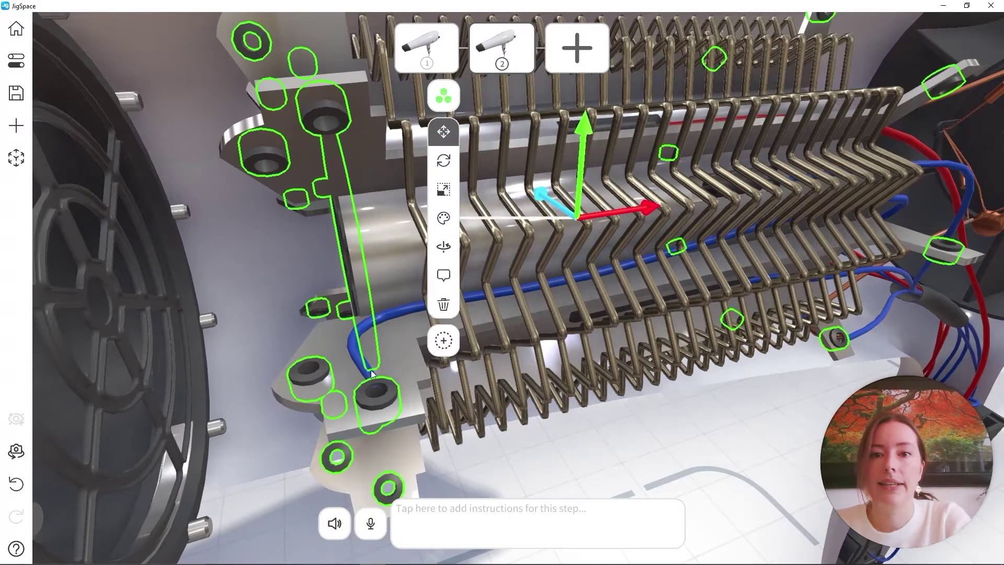
{"action": "left_click", "coordinate": [449, 219]}
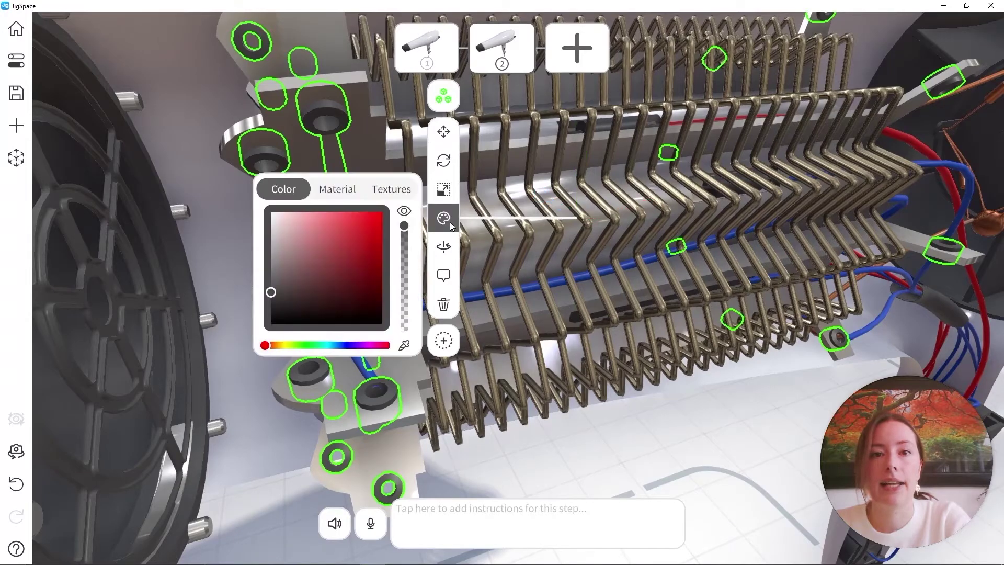
{"action": "left_click", "coordinate": [404, 345]}
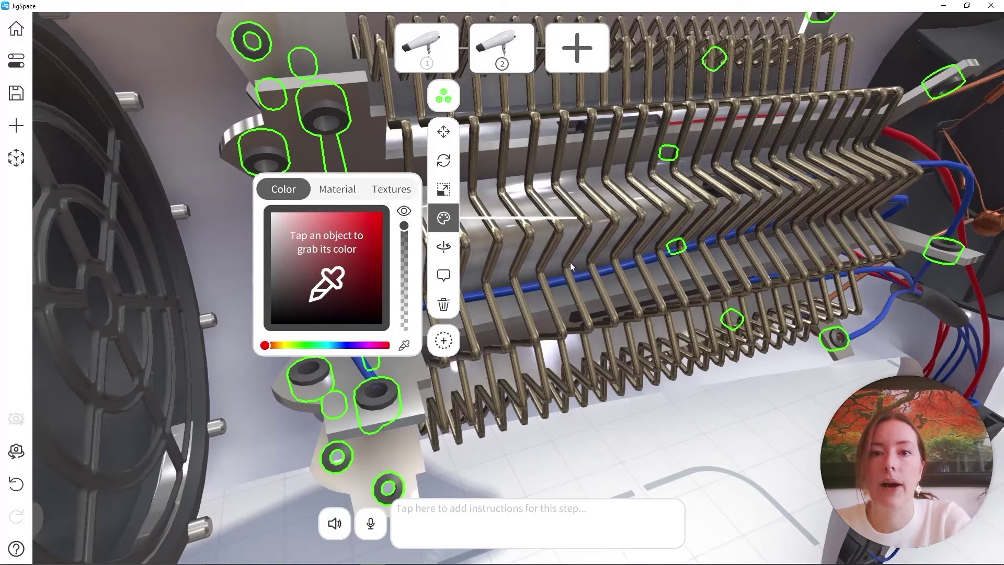
{"action": "left_click", "coordinate": [560, 230]}
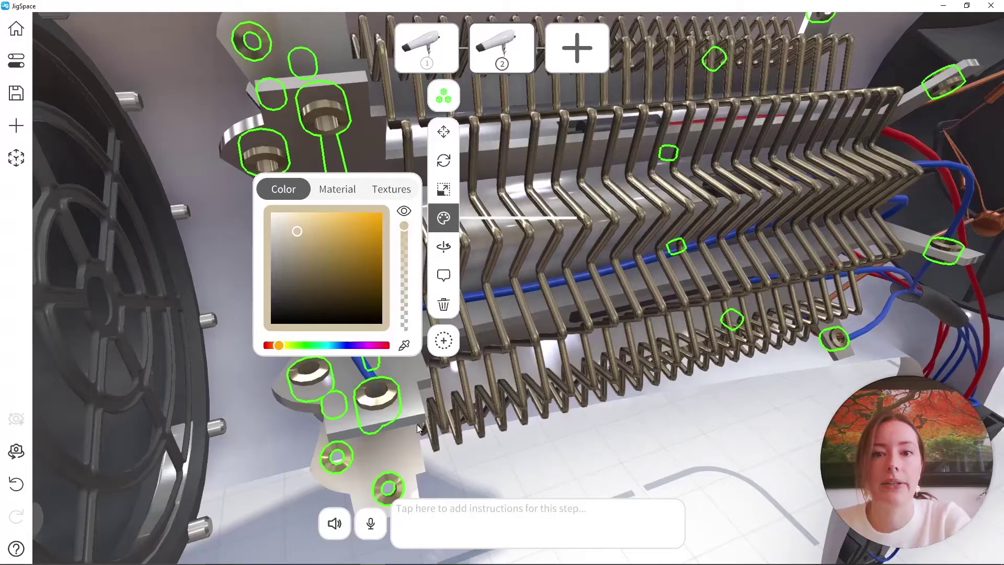
{"action": "left_click", "coordinate": [753, 456]}
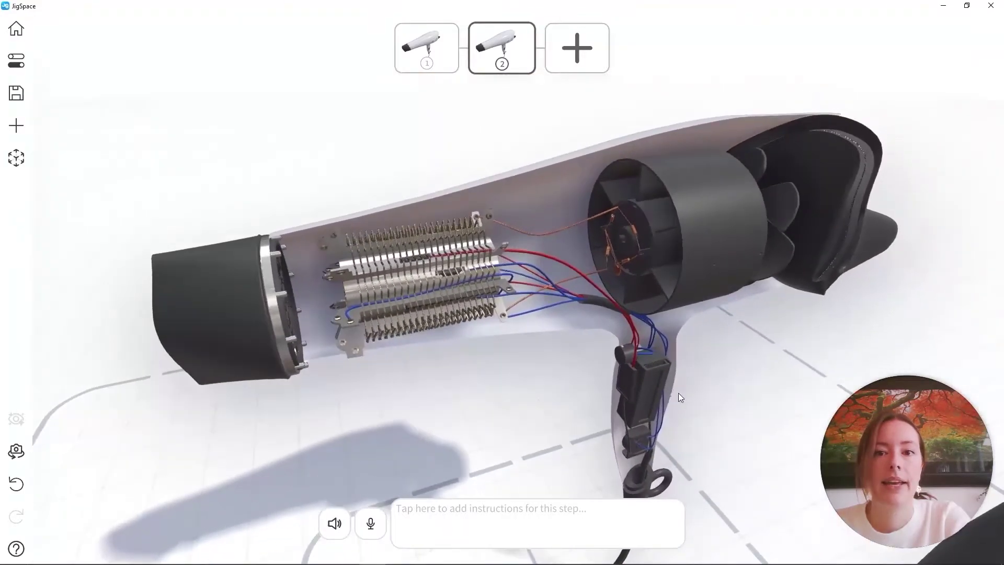
Step: Give the fan and its shaft a glossy material and set its color to dark grey
{"action": "left_click_drag", "start_coordinate": [679, 394], "coordinate": [554, 353]}
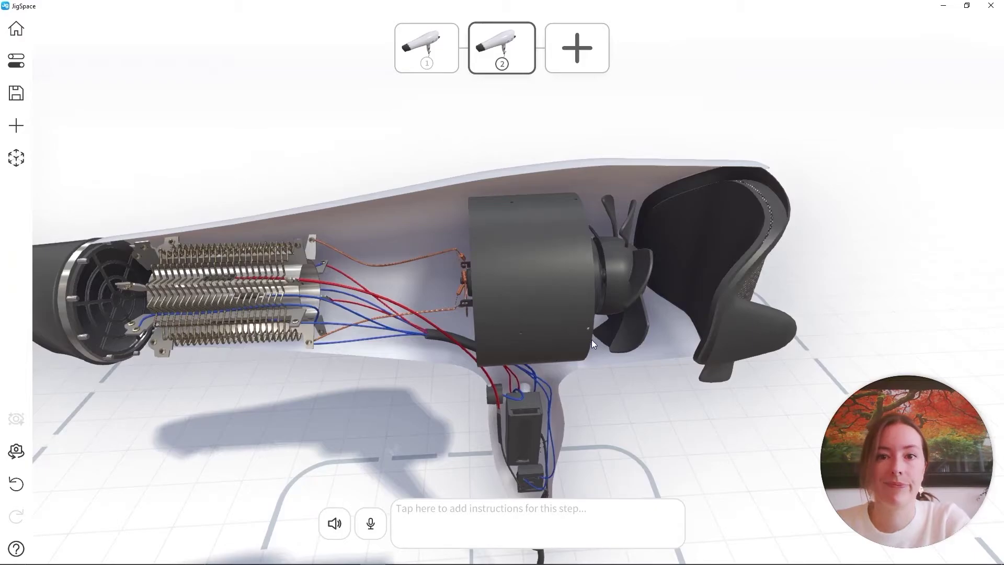
{"action": "scroll", "coordinate": [627, 309], "scroll_direction": "up", "scroll_amount": 3}
{"action": "left_click", "coordinate": [657, 255]}
{"action": "left_click", "coordinate": [434, 274]}
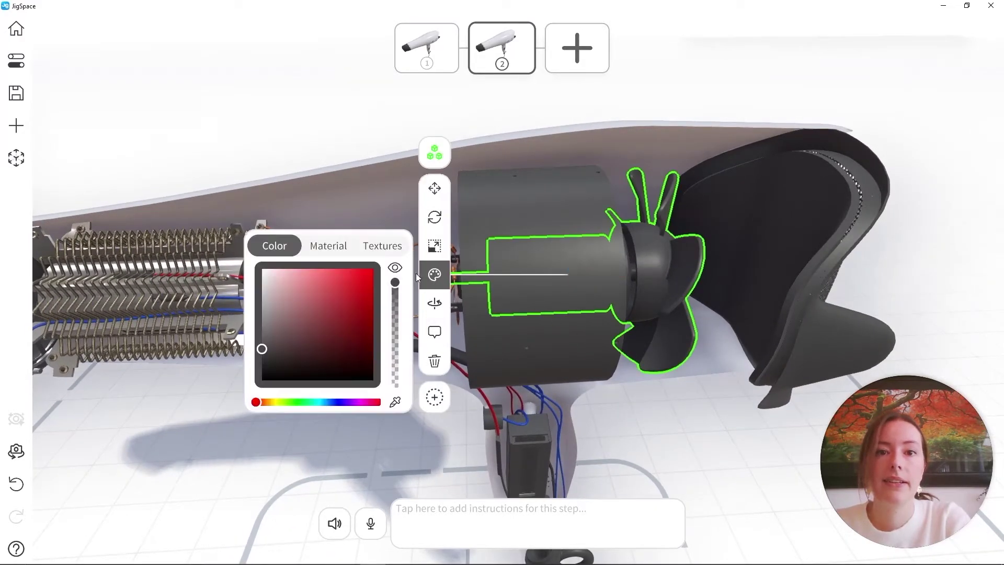
{"action": "left_click", "coordinate": [329, 245]}
{"action": "left_click", "coordinate": [289, 311]}
{"action": "left_click", "coordinate": [274, 246]}
{"action": "left_click_drag", "start_coordinate": [302, 320], "coordinate": [255, 341]}
Step: Copy the fan's glossy finish onto the motor housing and the two box-shaped handle components, lighten it to mid grey, and deselect them
{"action": "left_click", "coordinate": [517, 246]}
{"action": "scroll", "coordinate": [528, 444], "scroll_direction": "up", "scroll_amount": 3}
{"action": "left_click", "coordinate": [507, 330], "text": "shift"}
{"action": "left_click", "coordinate": [521, 385], "text": "shift"}
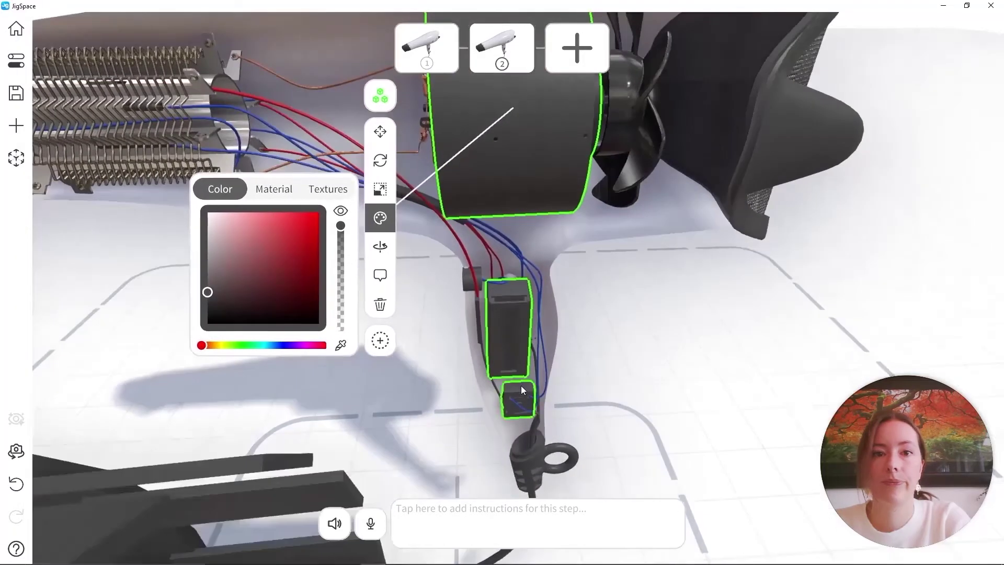
{"action": "scroll", "coordinate": [526, 301], "scroll_direction": "down", "scroll_amount": 2}
{"action": "left_click", "coordinate": [338, 345]}
{"action": "left_click", "coordinate": [619, 190]}
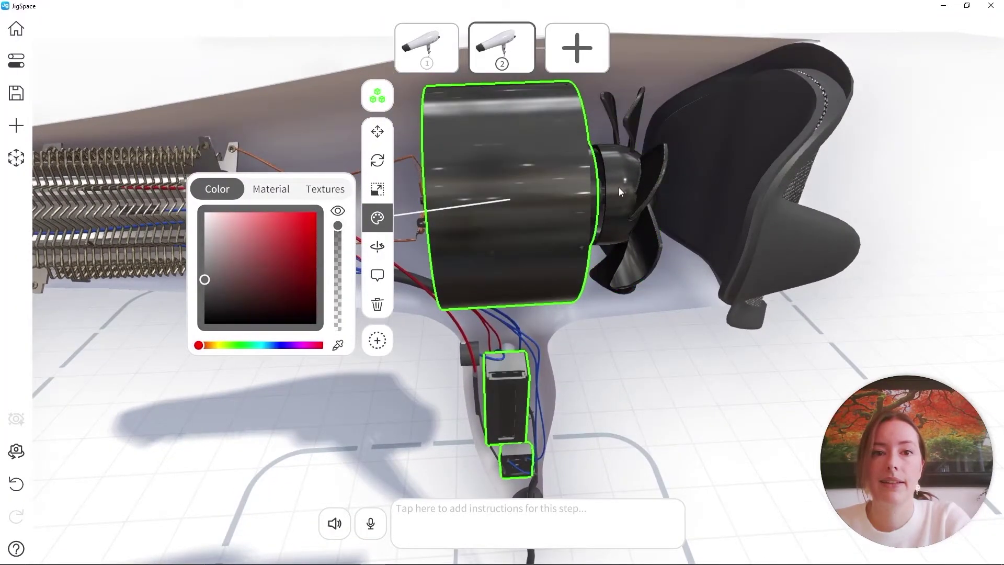
{"action": "left_click_drag", "start_coordinate": [223, 280], "coordinate": [193, 246]}
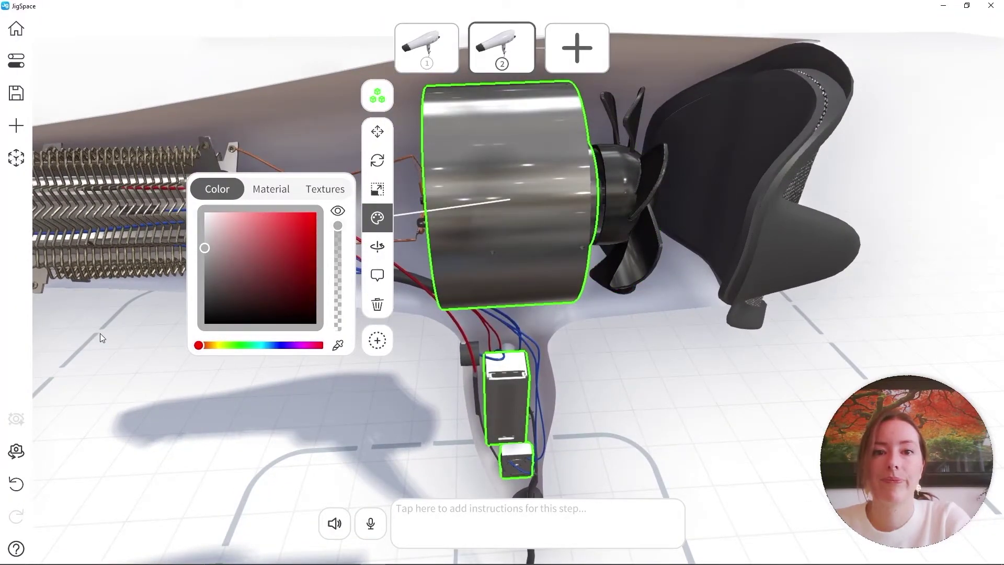
{"action": "left_click", "coordinate": [284, 359]}
Step: Compare the closed hair dryer in step 1 with the opened one in step 2
{"action": "scroll", "coordinate": [300, 355], "scroll_direction": "down", "scroll_amount": 5}
{"action": "left_click_drag", "start_coordinate": [333, 316], "coordinate": [565, 287]}
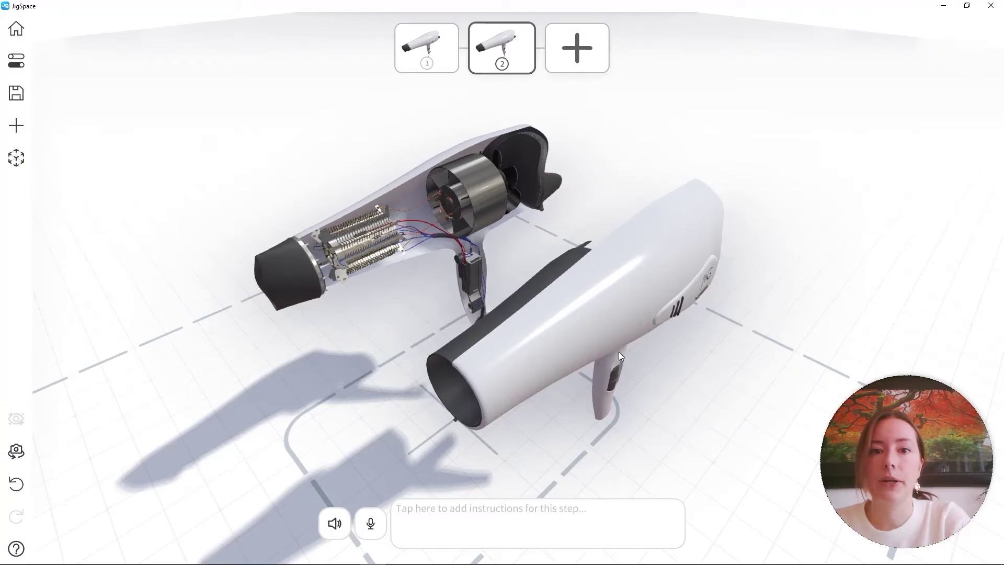
{"action": "left_click", "coordinate": [408, 60]}
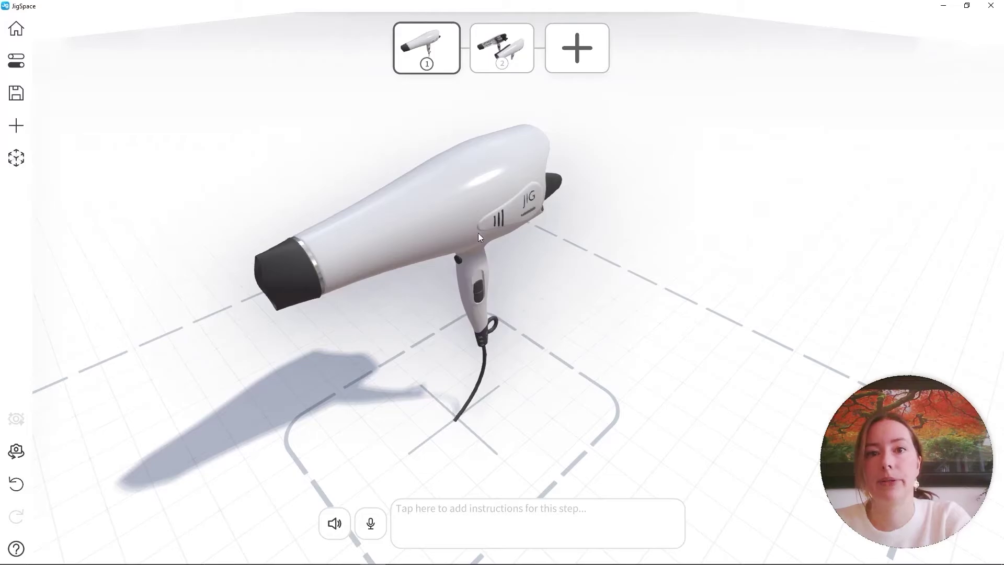
{"action": "left_click", "coordinate": [506, 49]}
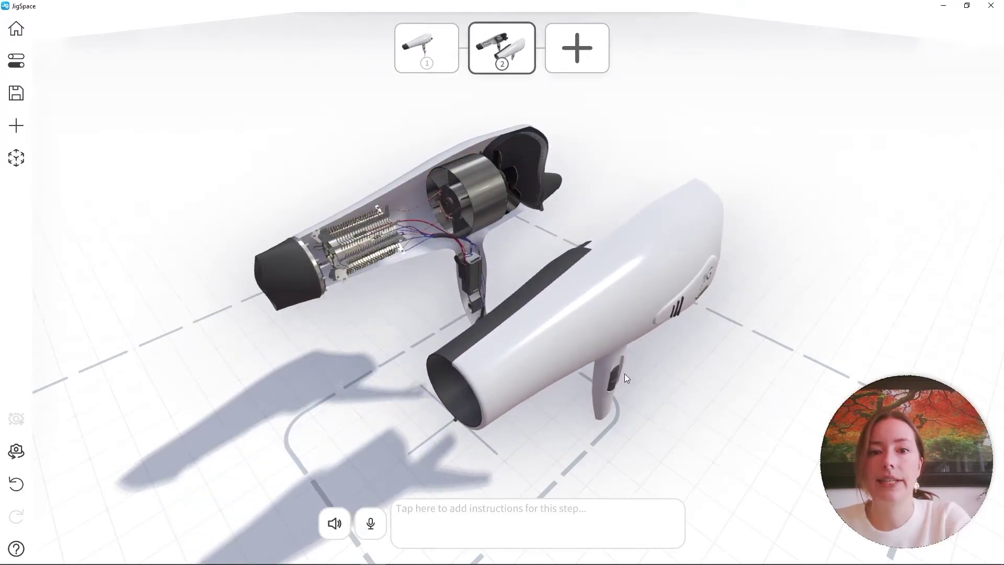
Step: Select the removed shell half with its attached parts and the dark inner barrel together using the add lasso
{"action": "left_click_drag", "start_coordinate": [624, 373], "coordinate": [626, 256]}
{"action": "left_click", "coordinate": [628, 260]}
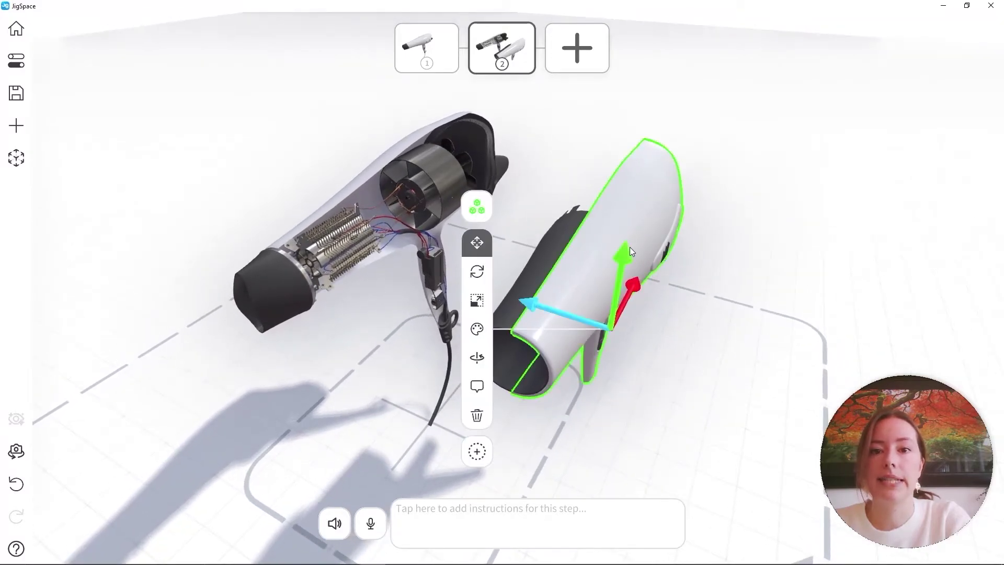
{"action": "left_click", "coordinate": [476, 450]}
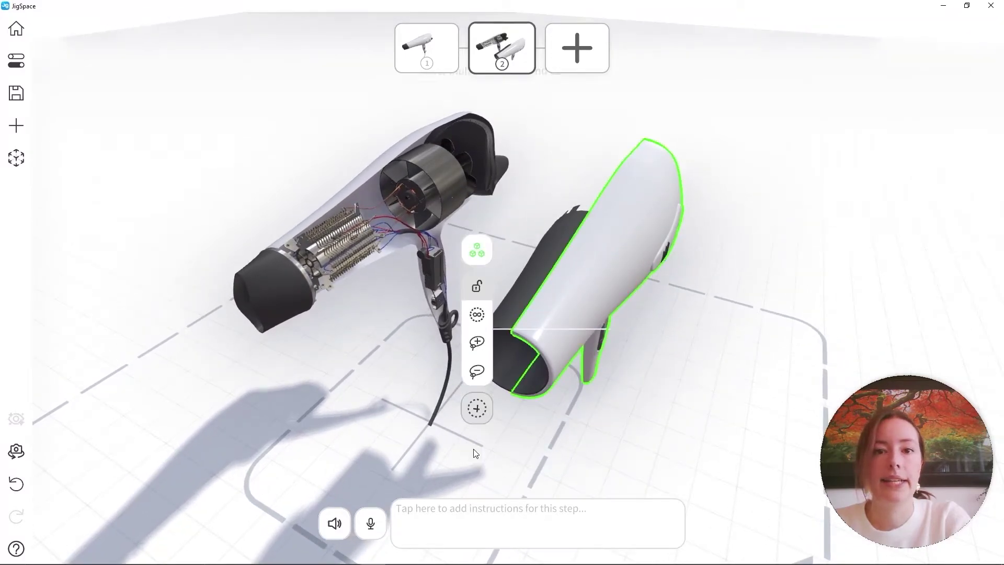
{"action": "left_click", "coordinate": [477, 343]}
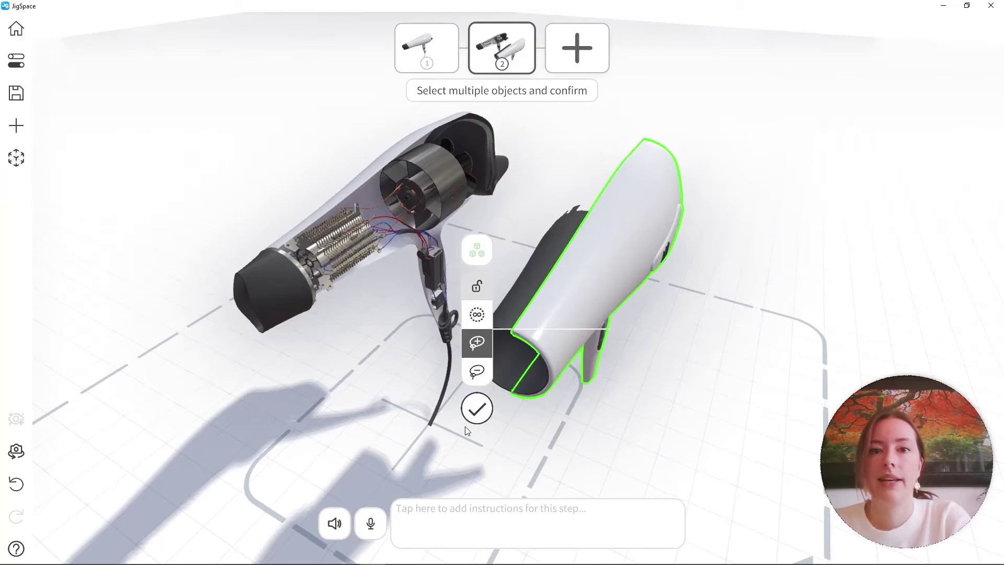
{"action": "mouse_move", "coordinate": [462, 430]}
{"action": "left_mouse_down"}
{"action": "mouse_move", "coordinate": [525, 474]}
{"action": "mouse_move", "coordinate": [755, 283]}
{"action": "mouse_move", "coordinate": [704, 130]}
{"action": "mouse_move", "coordinate": [596, 150]}
{"action": "mouse_move", "coordinate": [491, 255]}
{"action": "mouse_move", "coordinate": [463, 379]}
{"action": "mouse_move", "coordinate": [462, 432]}
{"action": "left_mouse_up"}
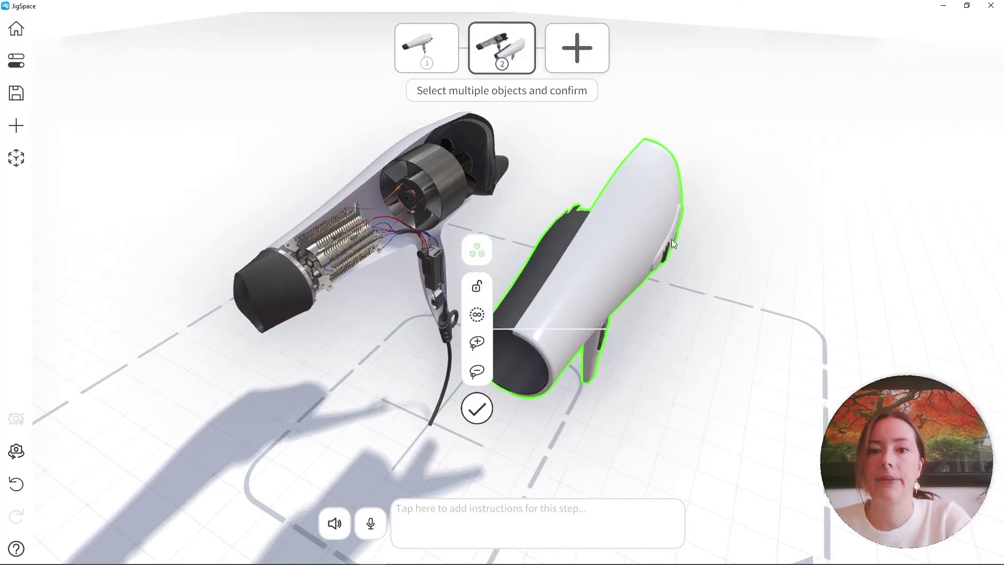
{"action": "left_click", "coordinate": [477, 409]}
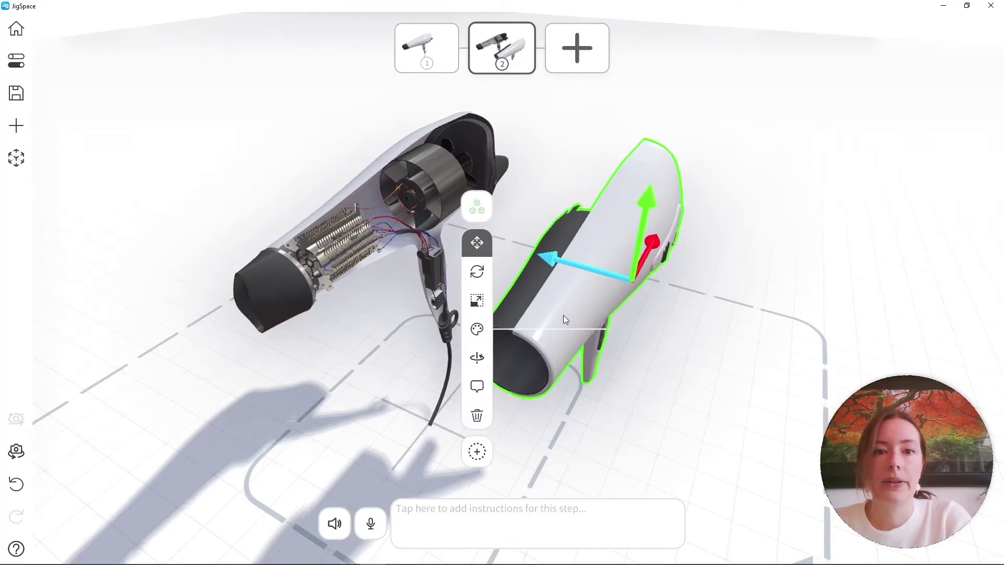
Step: Go to step 1 with those parts selected and choose their position as the attribute to replicate
{"action": "left_click", "coordinate": [426, 47]}
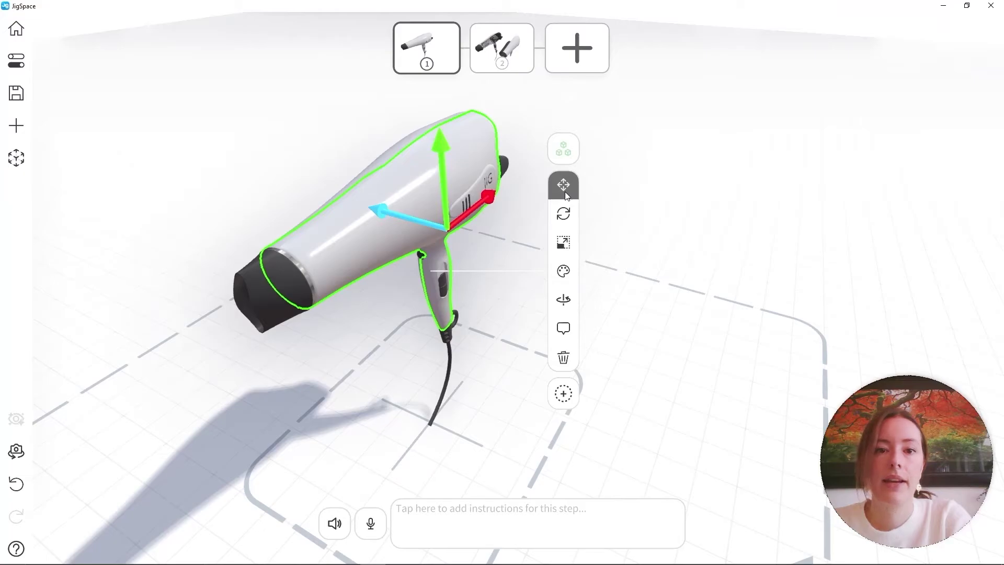
{"action": "left_click", "coordinate": [568, 190]}
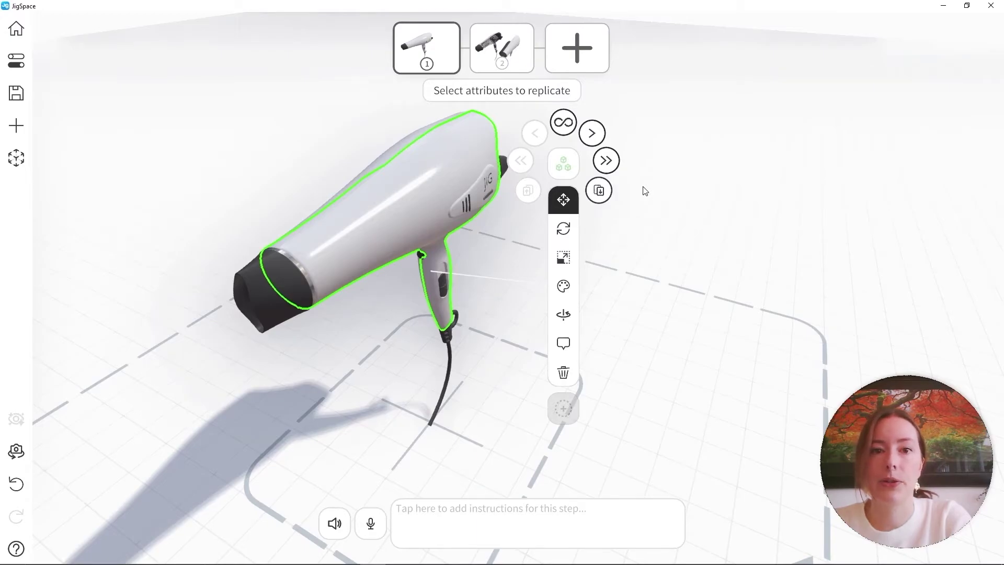
{"action": "left_click", "coordinate": [564, 229]}
{"action": "left_click", "coordinate": [565, 257]}
{"action": "left_click", "coordinate": [567, 285]}
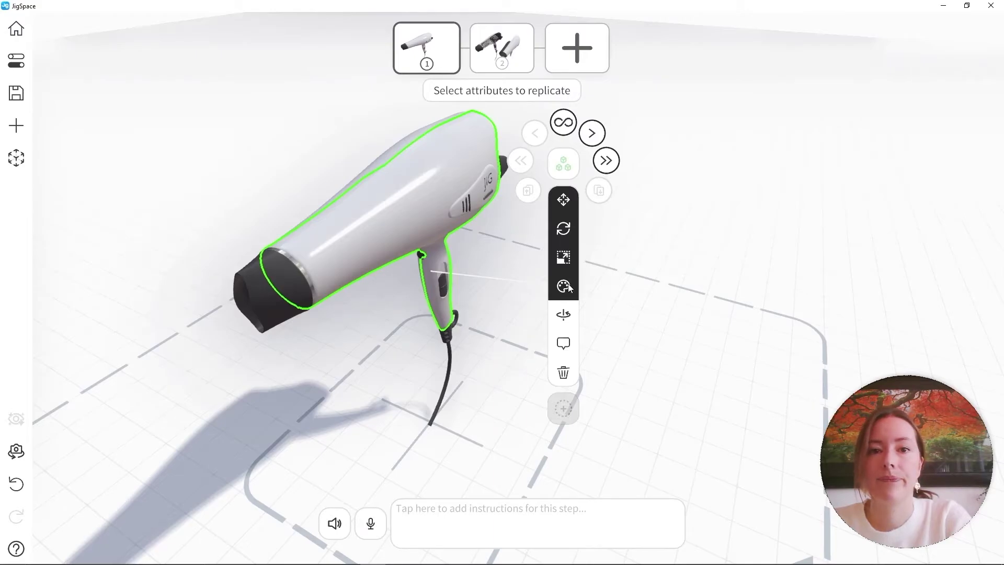
{"action": "left_click", "coordinate": [568, 286]}
{"action": "left_click", "coordinate": [565, 257]}
{"action": "left_click", "coordinate": [564, 229]}
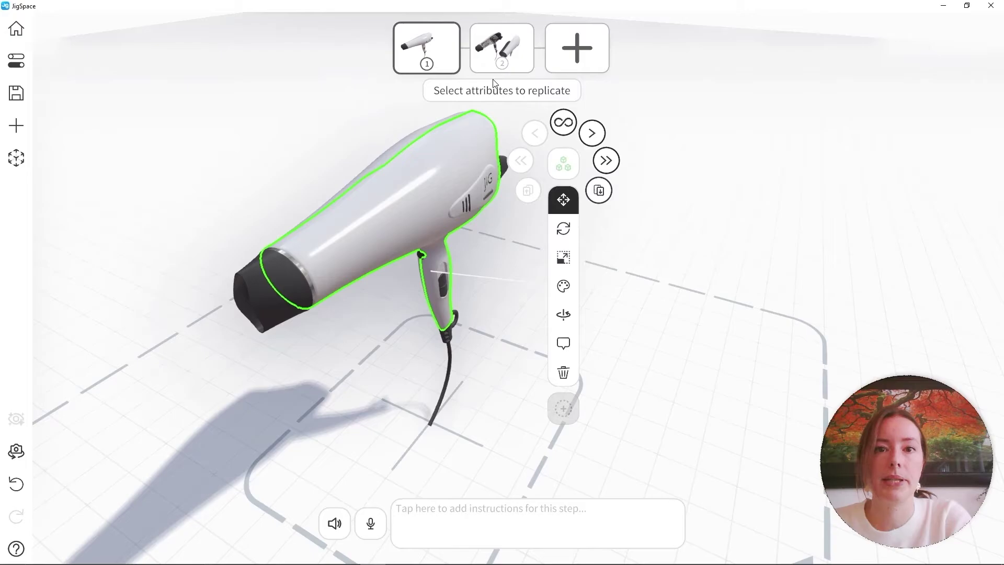
Step: Replicate the selected parts' position from step 1 to the next step only and deselect them
{"action": "left_click", "coordinate": [593, 134]}
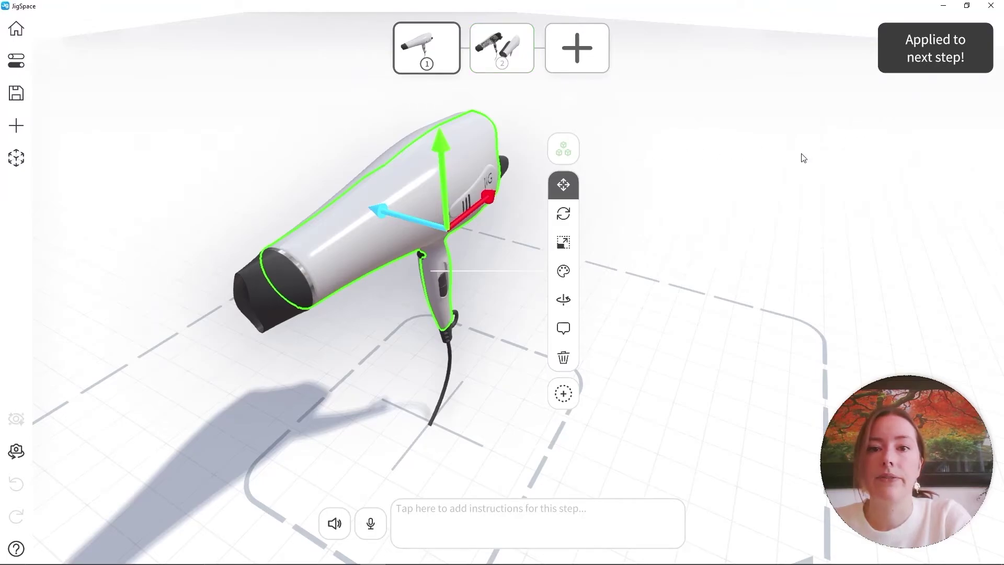
{"action": "left_click", "coordinate": [772, 151]}
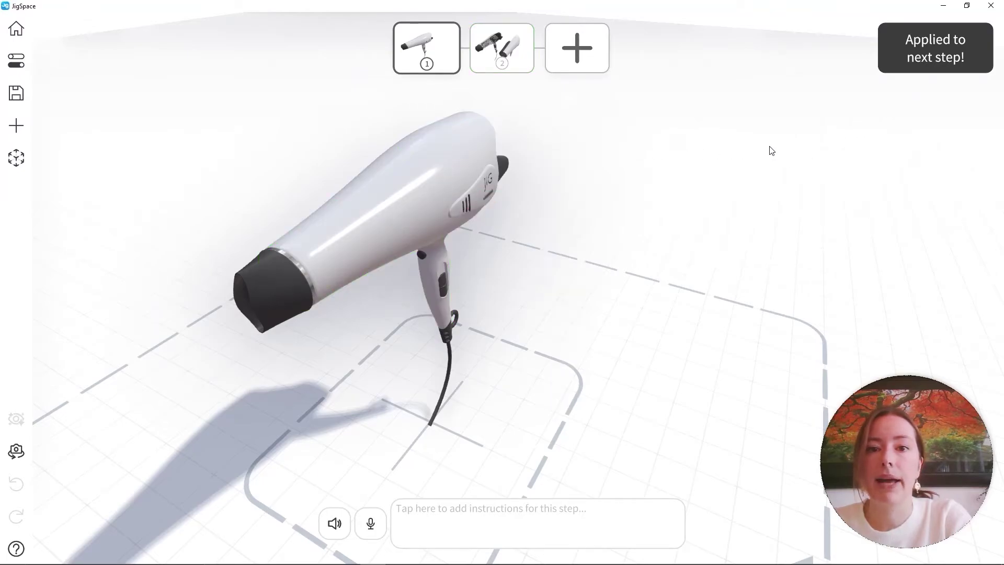
Step: Open step 2 and examine the hair dryer's shell around the JIG logo panel and the handle
{"action": "left_click", "coordinate": [486, 59]}
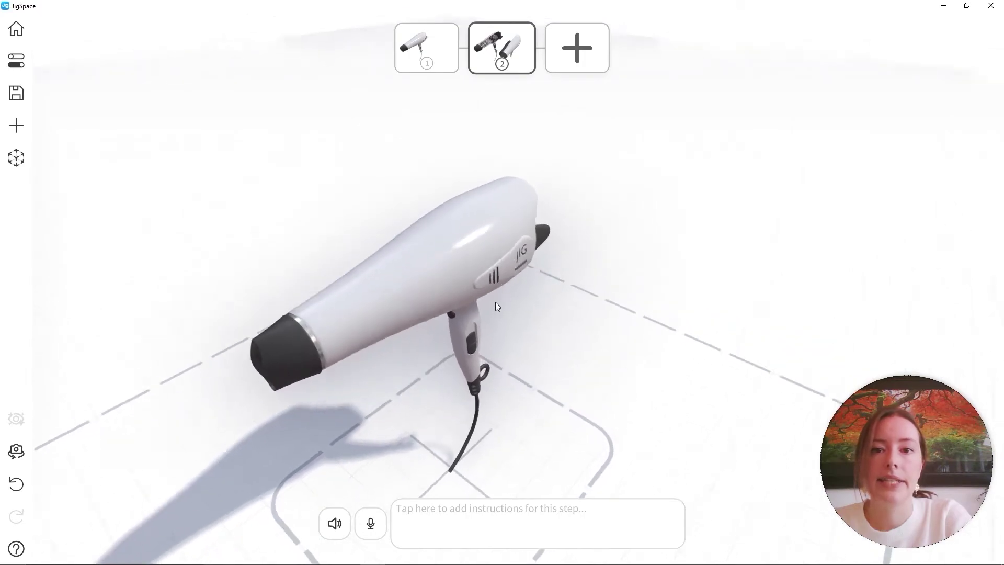
{"action": "scroll", "coordinate": [493, 302], "scroll_direction": "up", "scroll_amount": 5}
{"action": "left_click_drag", "start_coordinate": [558, 240], "coordinate": [686, 252]}
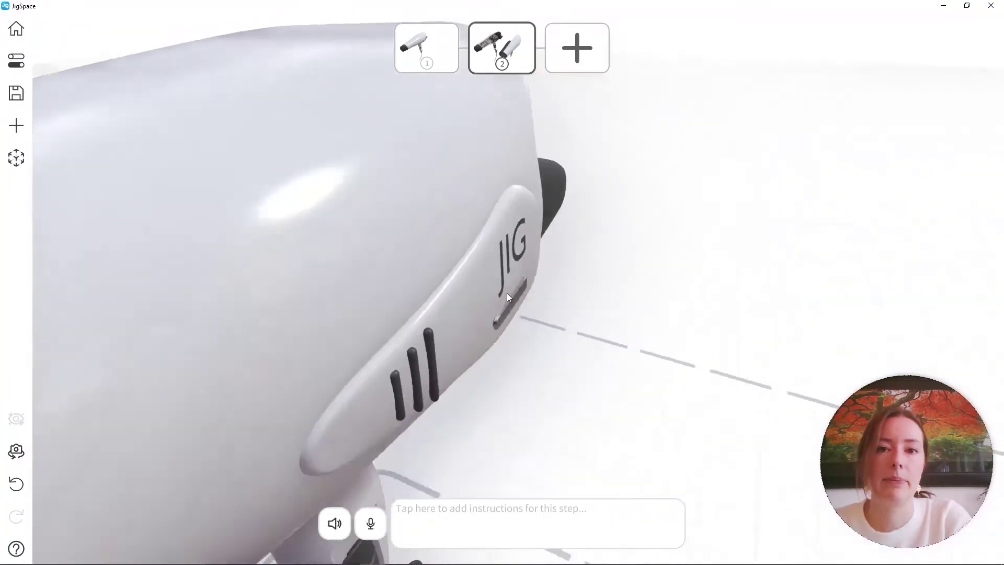
{"action": "left_click_drag", "start_coordinate": [506, 292], "coordinate": [363, 249]}
{"action": "scroll", "coordinate": [364, 249], "scroll_direction": "down", "scroll_amount": 8}
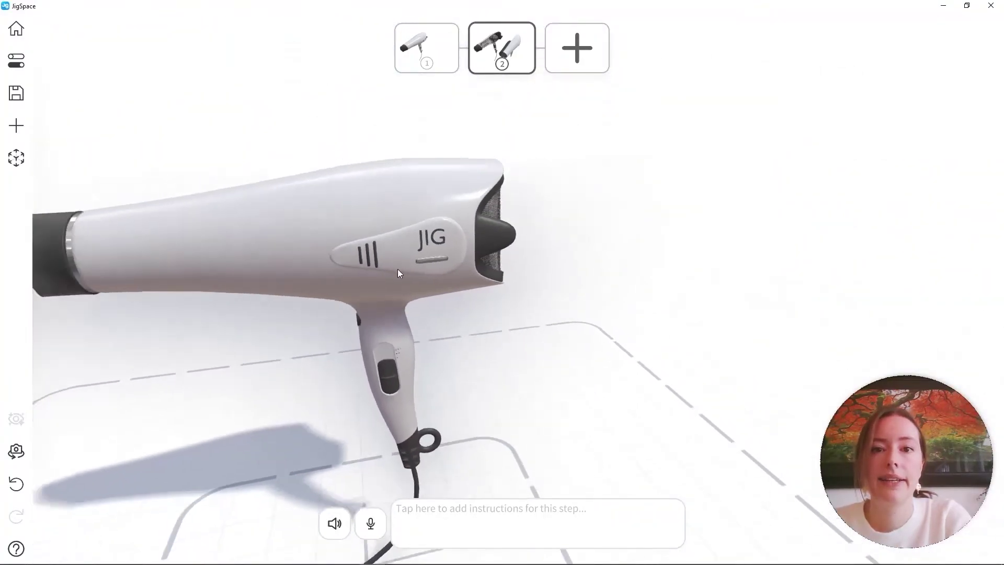
Step: Delete the original first step of the presentation, keeping only the step with the reassembled hair dryer
{"action": "right_click_drag", "start_coordinate": [398, 270], "coordinate": [579, 252]}
{"action": "left_click_drag", "start_coordinate": [578, 252], "coordinate": [764, 387]}
{"action": "scroll", "coordinate": [403, 238], "scroll_direction": "up", "scroll_amount": 3}
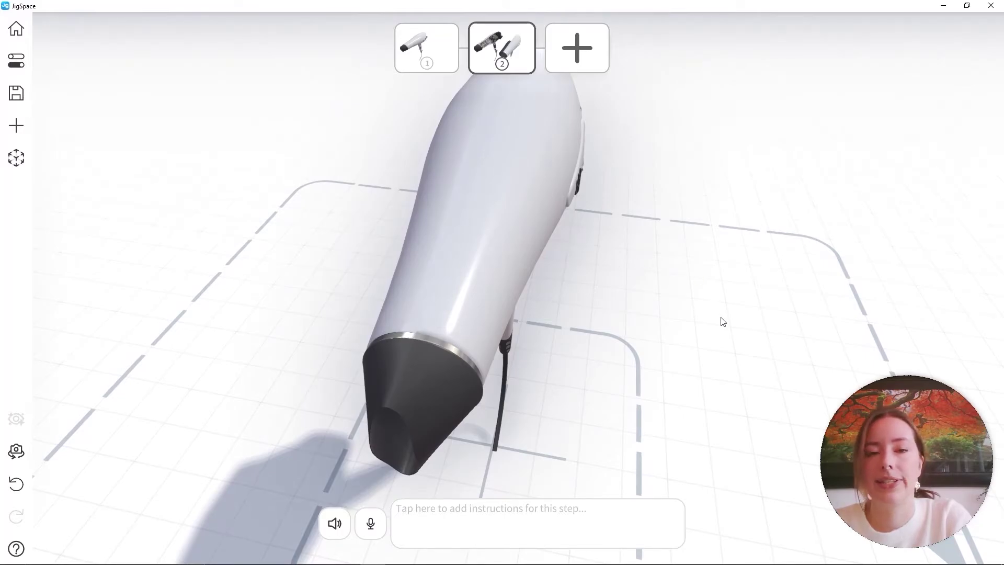
{"action": "left_click_drag", "start_coordinate": [733, 336], "coordinate": [370, 254]}
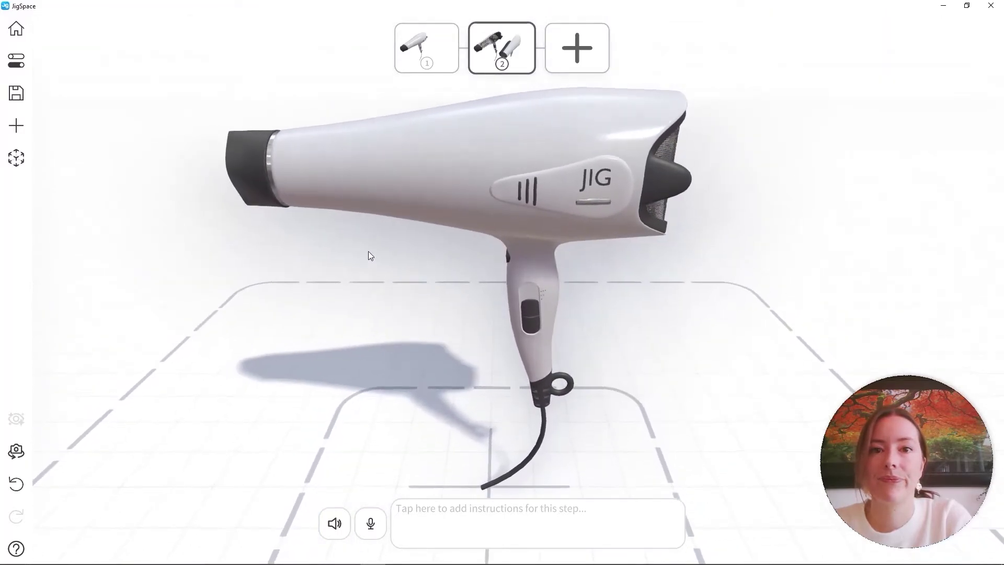
{"action": "scroll", "coordinate": [404, 269], "scroll_direction": "down", "scroll_amount": 5}
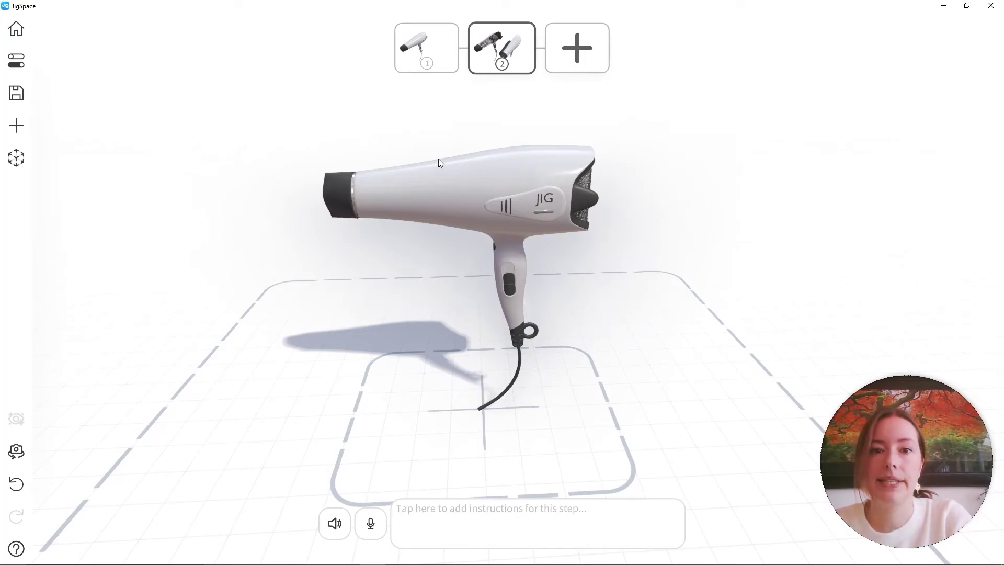
{"action": "left_click", "coordinate": [442, 67]}
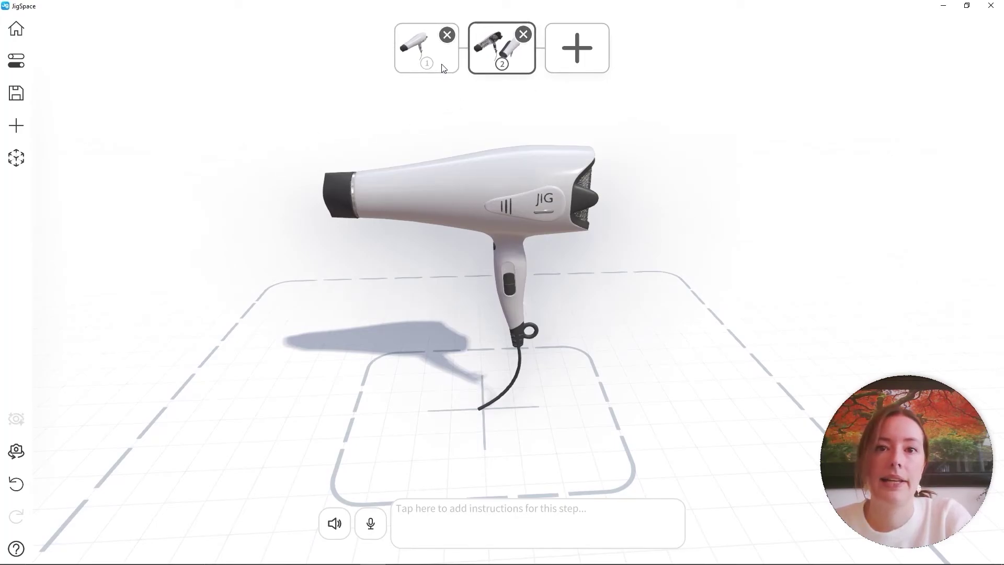
{"action": "left_click", "coordinate": [447, 36]}
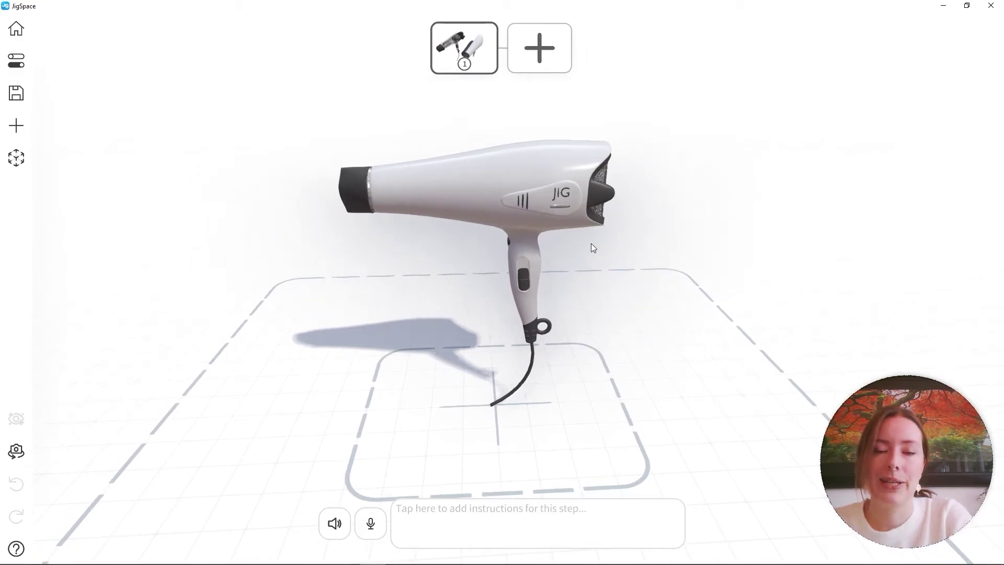
{"action": "left_click_drag", "start_coordinate": [592, 306], "coordinate": [581, 303]}
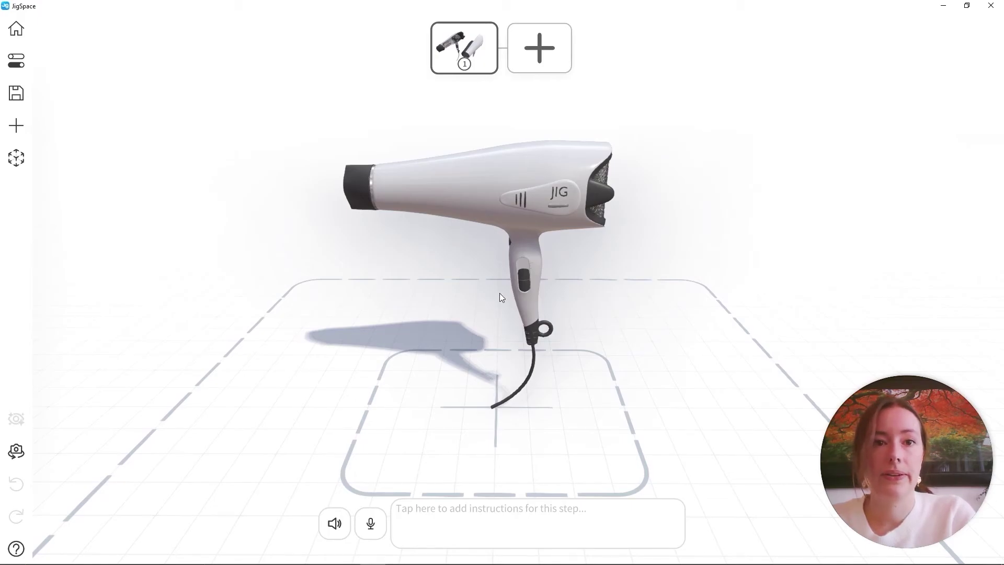
Step: Open the Jig information and rename the Jig from its default title to "Hairdryer Jig Base"
{"action": "left_click", "coordinate": [21, 64]}
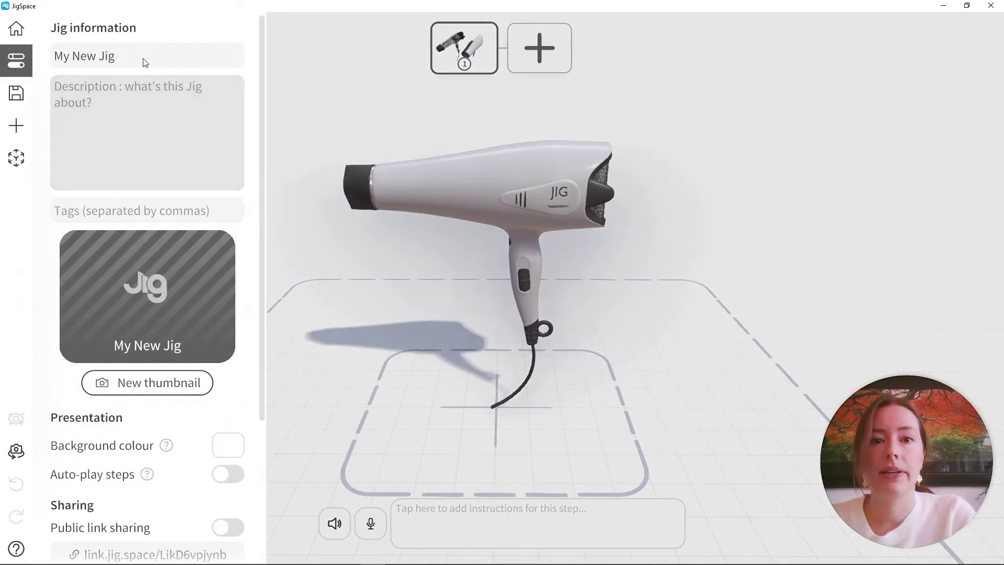
{"action": "left_click_drag", "start_coordinate": [146, 55], "coordinate": [56, 55]}
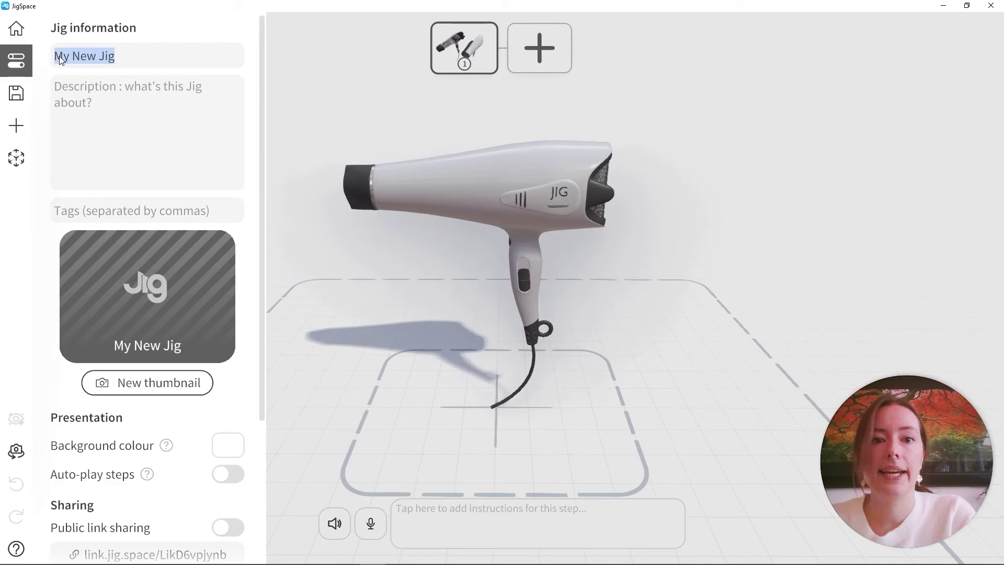
{"action": "key", "text": "BackSpace"}
{"action": "type", "text": "Hairdryer D"}
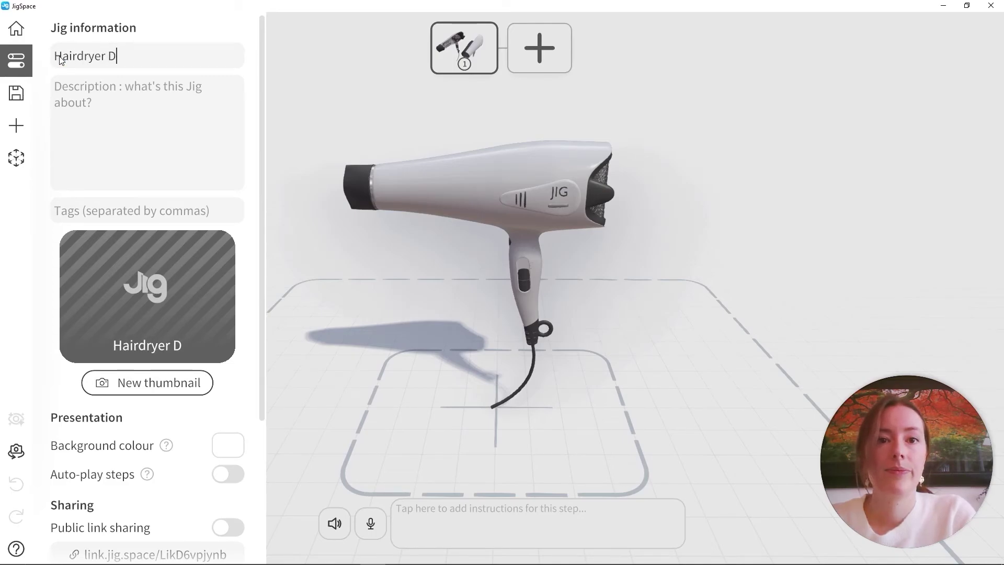
{"action": "key", "text": "BackSpace"}
{"action": "type", "text": "Jig Base"}
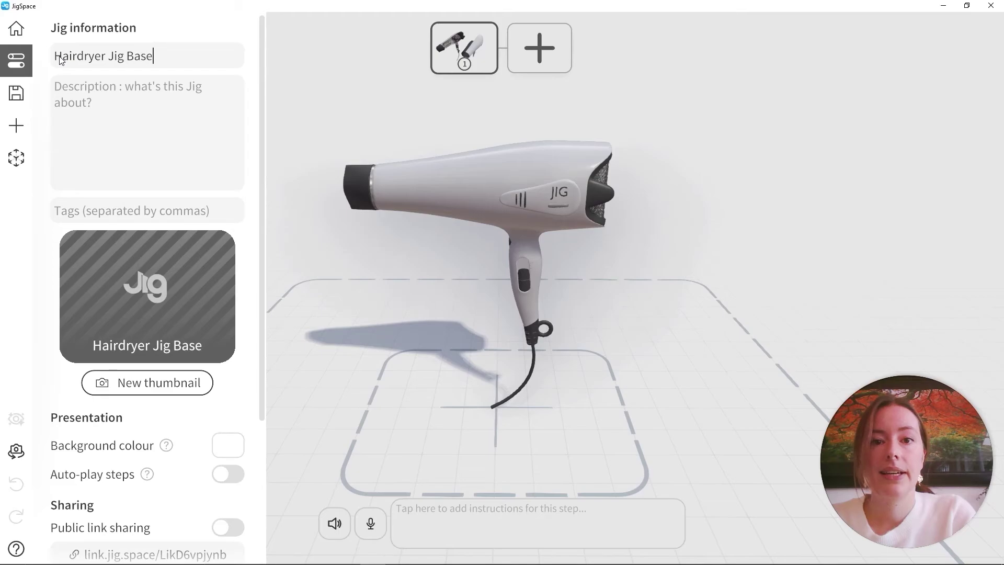
Step: Capture a new thumbnail of the angled hair dryer on a blue background and save the Jig
{"action": "left_click", "coordinate": [146, 384]}
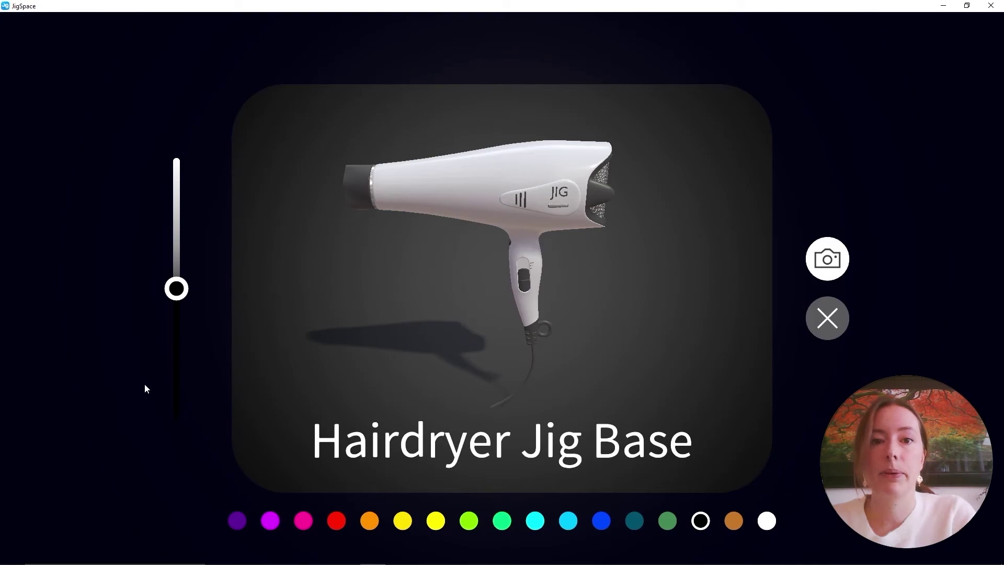
{"action": "left_click", "coordinate": [602, 520]}
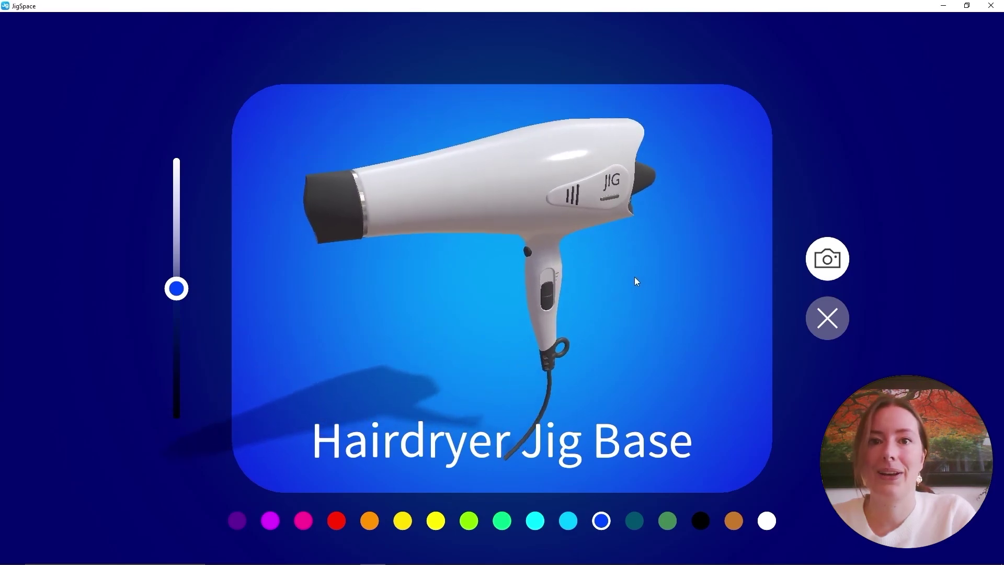
{"action": "left_click", "coordinate": [828, 257]}
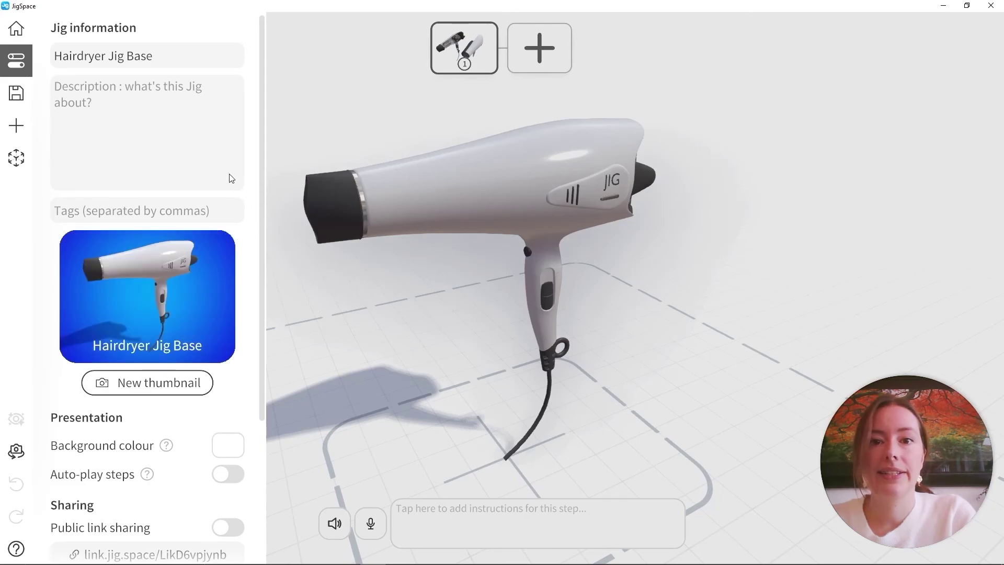
{"action": "left_click", "coordinate": [21, 94]}
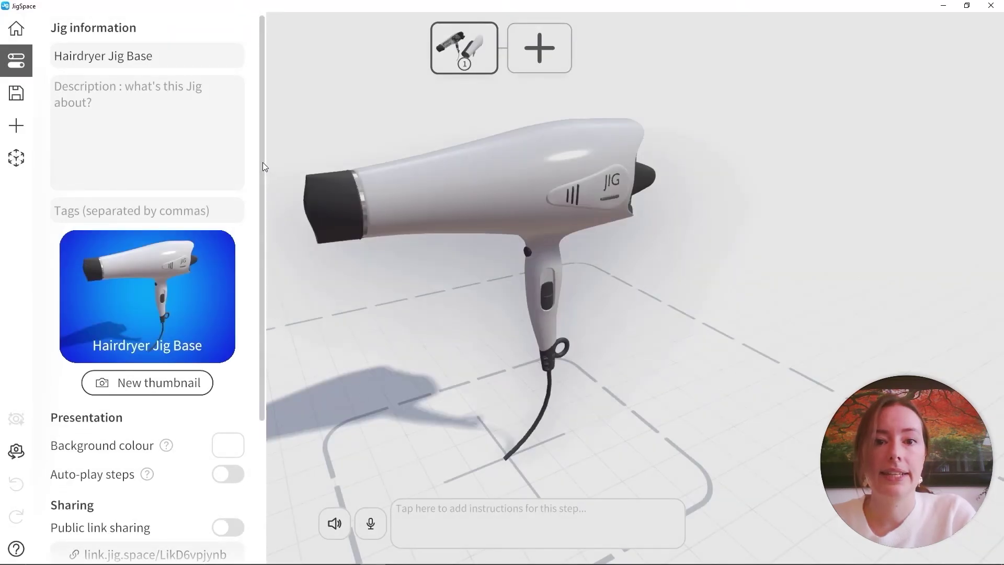
Step: Make a copy of the Jig named "Hairdryer Jig Demo" and save the copy
{"action": "left_click_drag", "start_coordinate": [262, 163], "coordinate": [255, 318]}
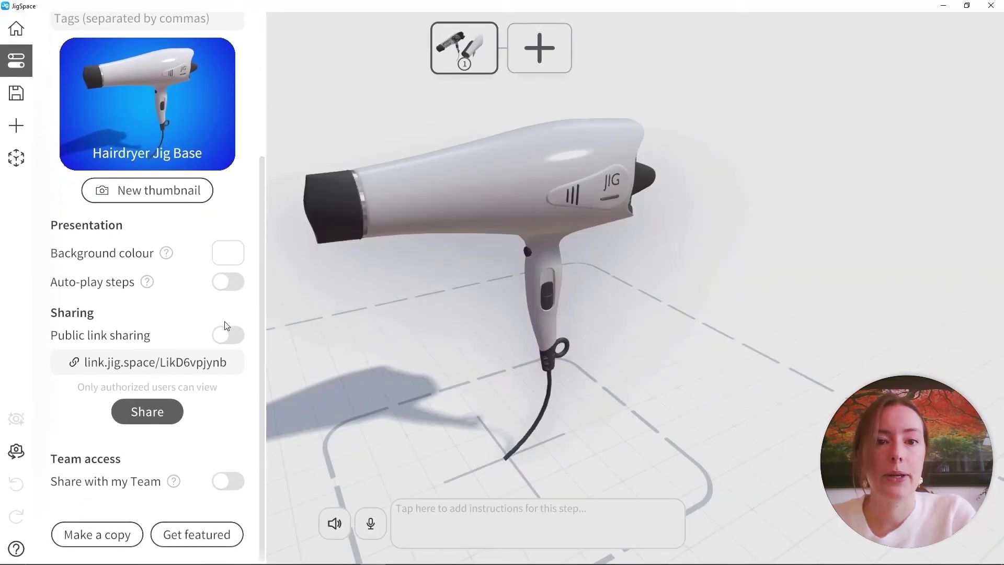
{"action": "left_click", "coordinate": [95, 539]}
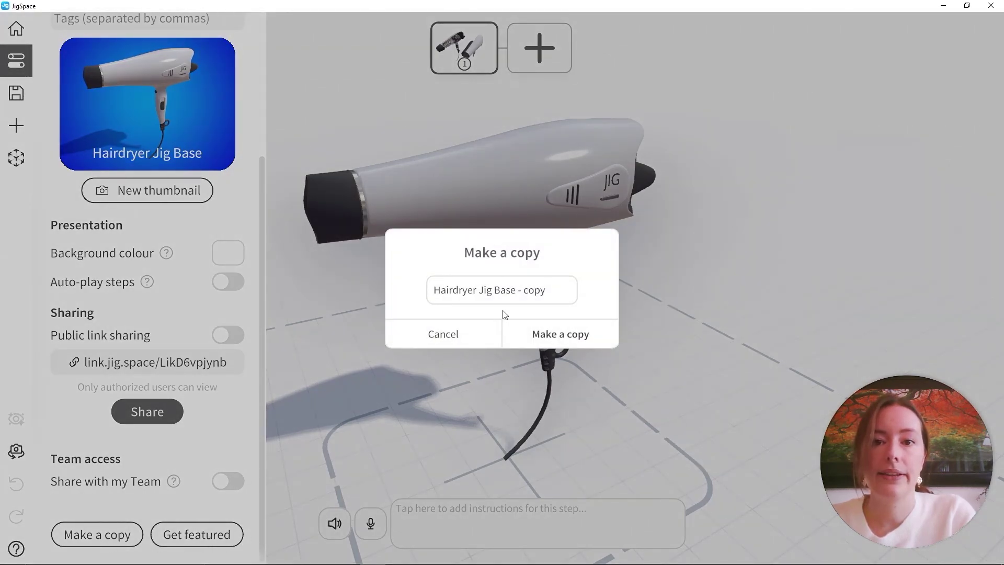
{"action": "left_click", "coordinate": [547, 293]}
{"action": "left_click", "coordinate": [547, 293]}
{"action": "key", "text": "BackSpace"}
{"action": "key", "text": "BackSpace"}
{"action": "key", "text": "BackSpace"}
{"action": "key", "text": "BackSpace"}
{"action": "key", "text": "BackSpace"}
{"action": "key", "text": "BackSpace"}
{"action": "key", "text": "BackSpace"}
{"action": "key", "text": "BackSpace"}
{"action": "key", "text": "BackSpace"}
{"action": "key", "text": "BackSpace"}
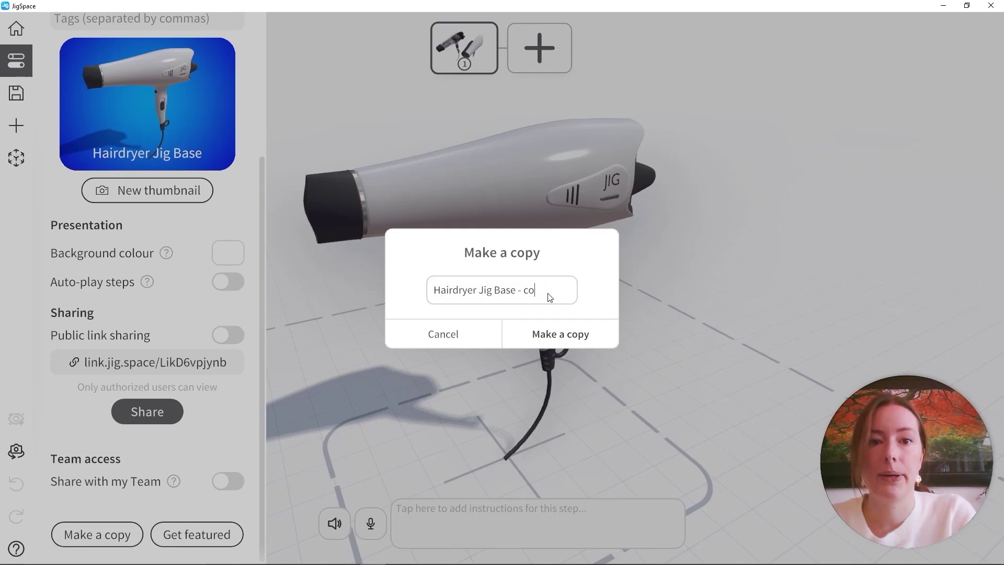
{"action": "key", "text": "BackSpace"}
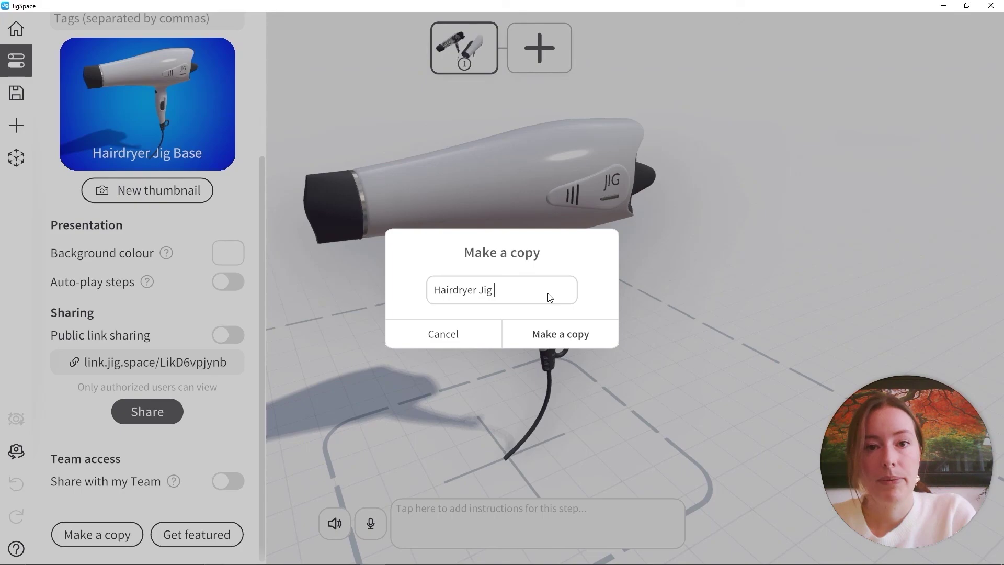
{"action": "type", "text": "Demo"}
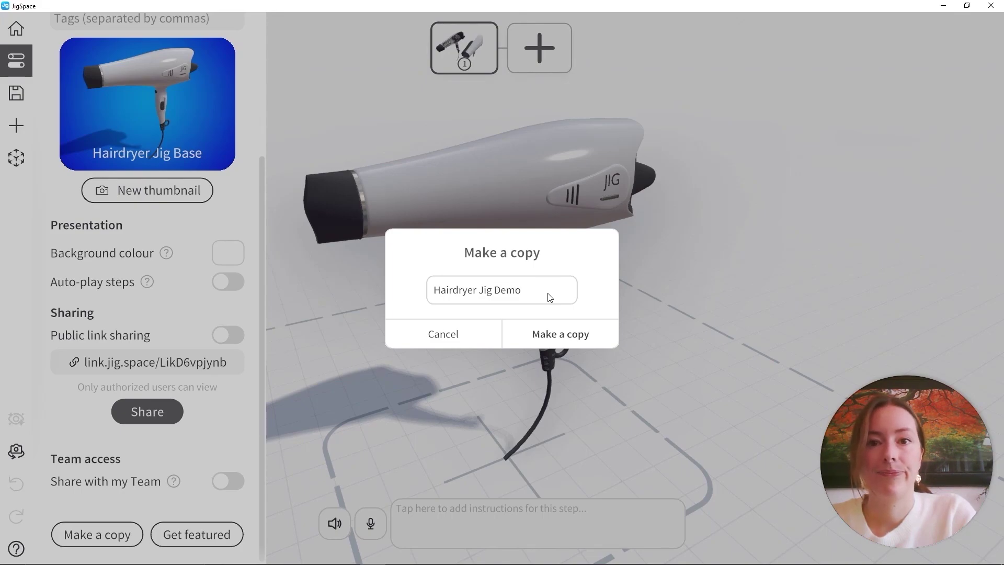
{"action": "left_click", "coordinate": [551, 337]}
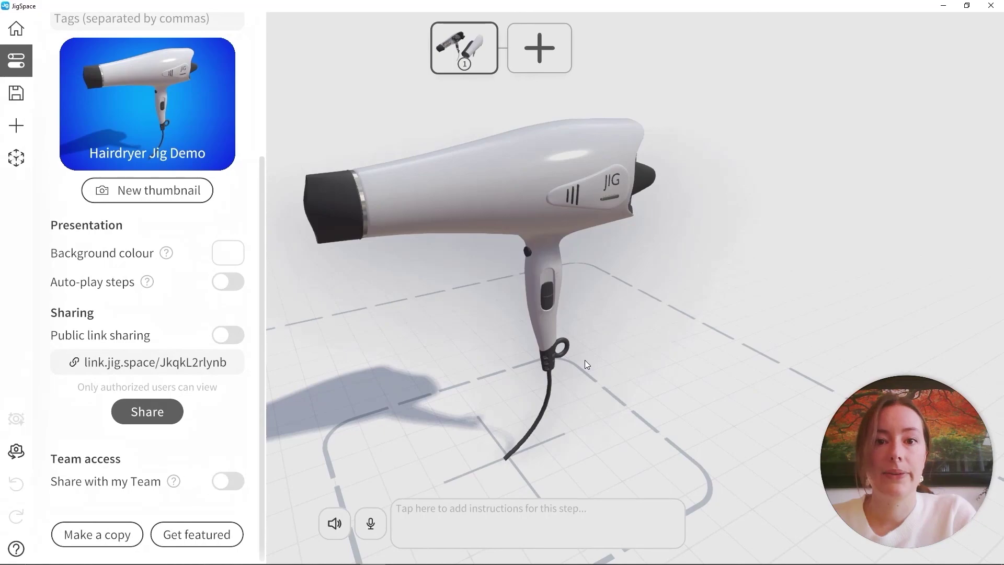
{"action": "left_click", "coordinate": [16, 94]}
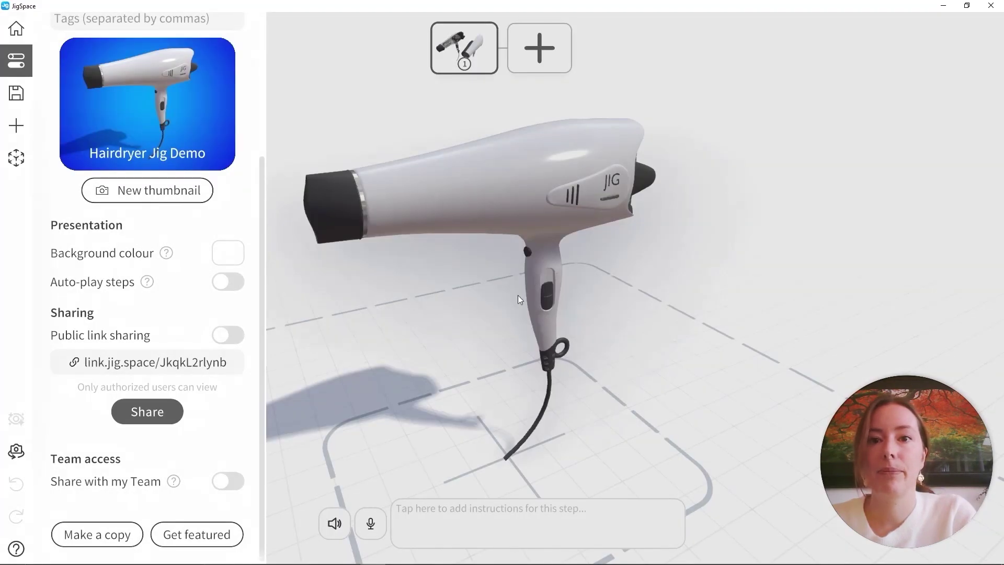